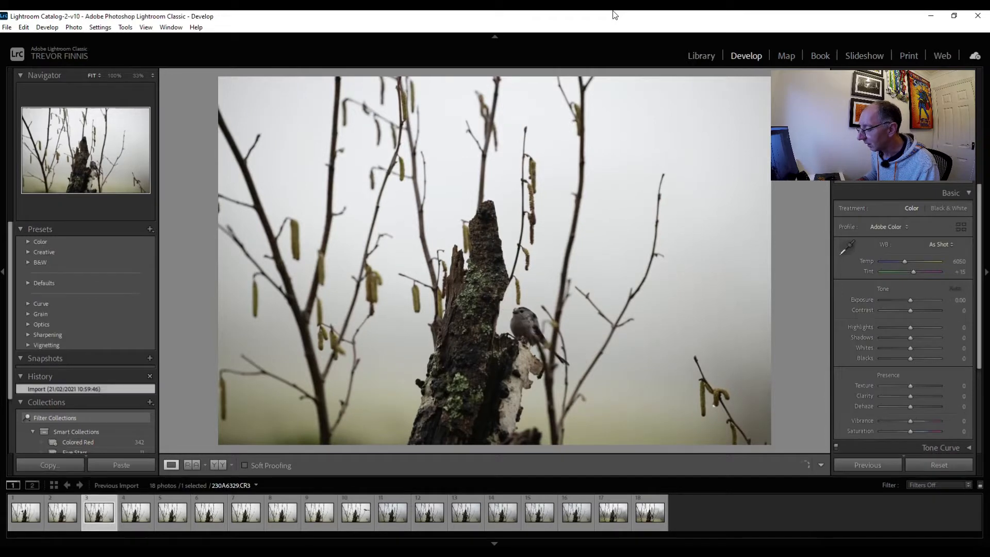
Compare the first few bird shots in the filmstrip and give the first photo, 230A6326.CR3, a yellow color label
key(Right)
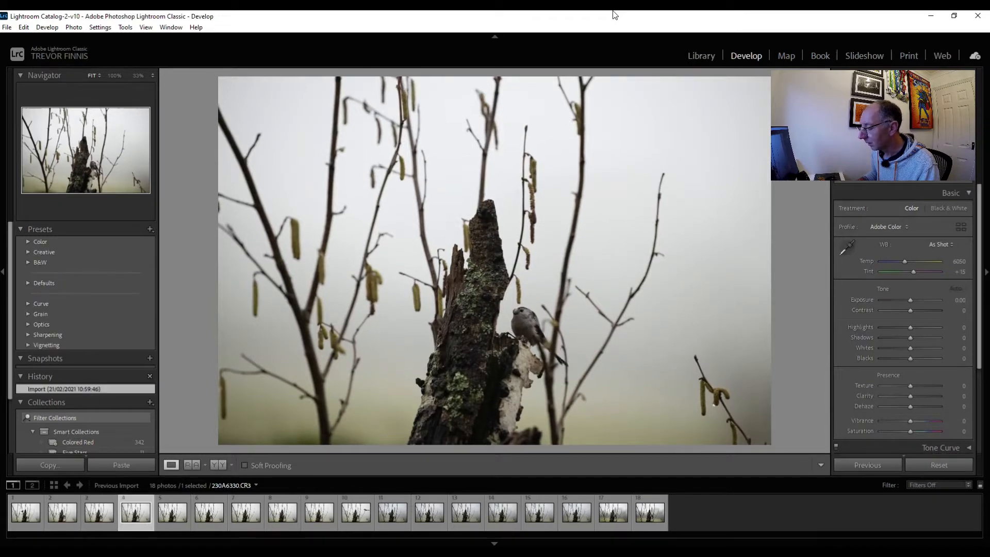
key(Right)
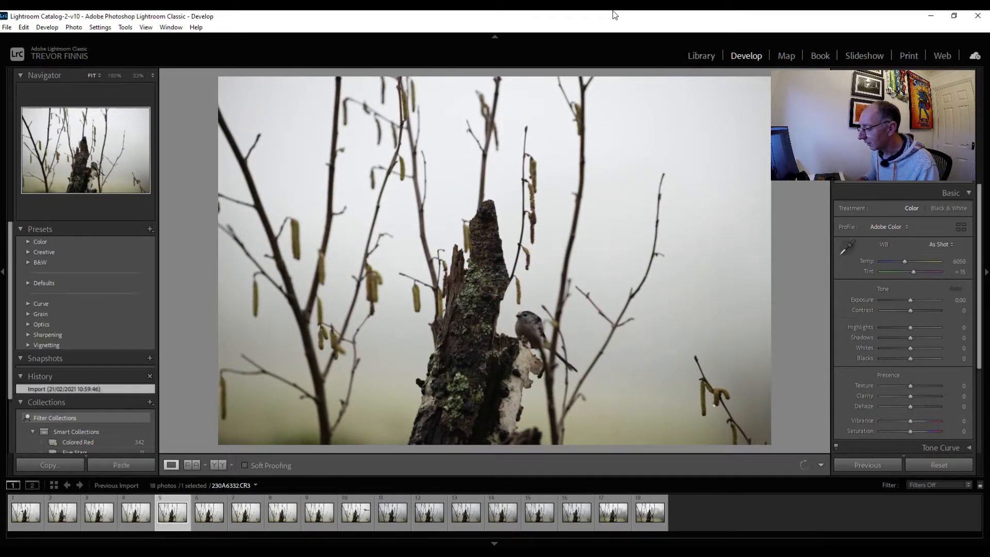
key(Left)
key(Left)
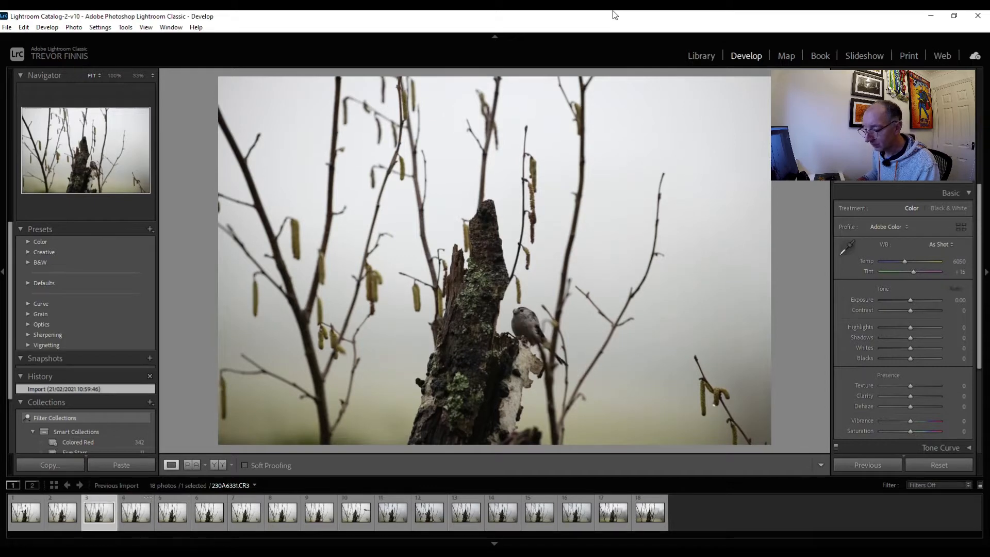
key(Left)
key(Left)
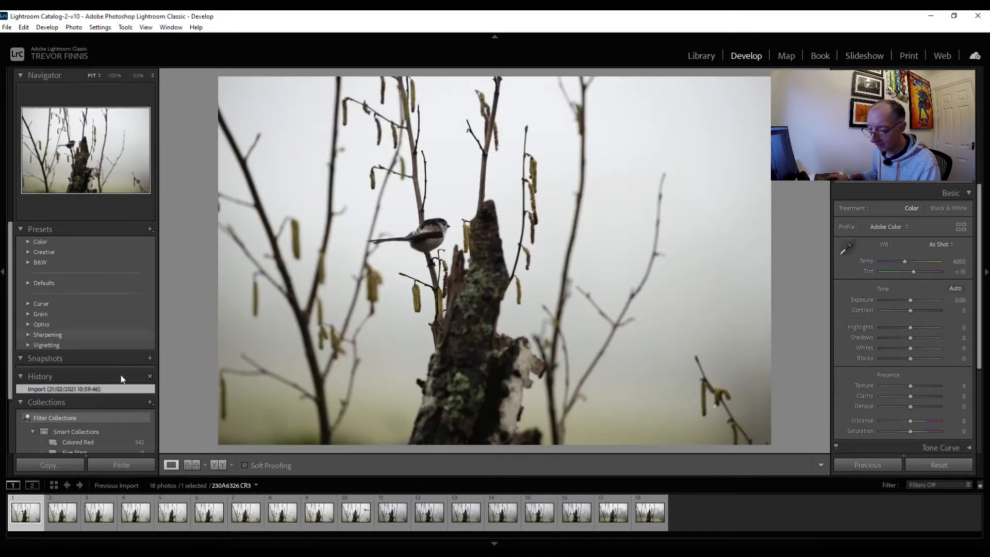
right_click(31, 500)
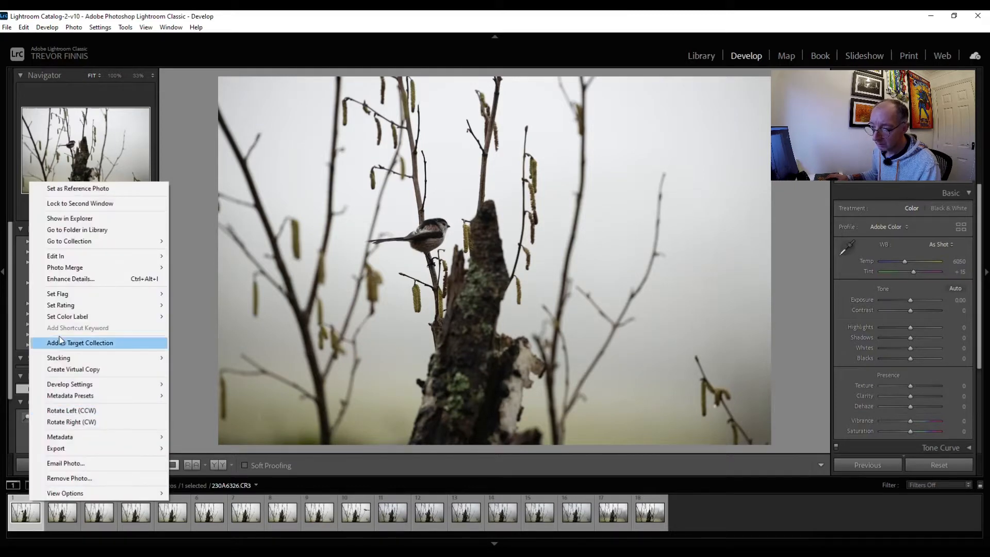
mouse_move(81, 317)
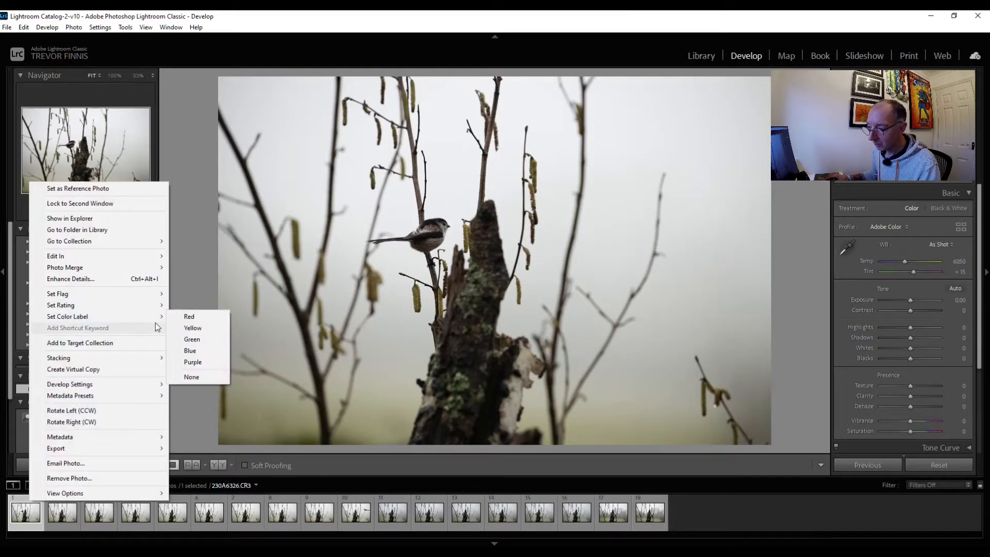
click(190, 326)
Give the second photo, 230A6329.CR3, a yellow color label as well
key(Right)
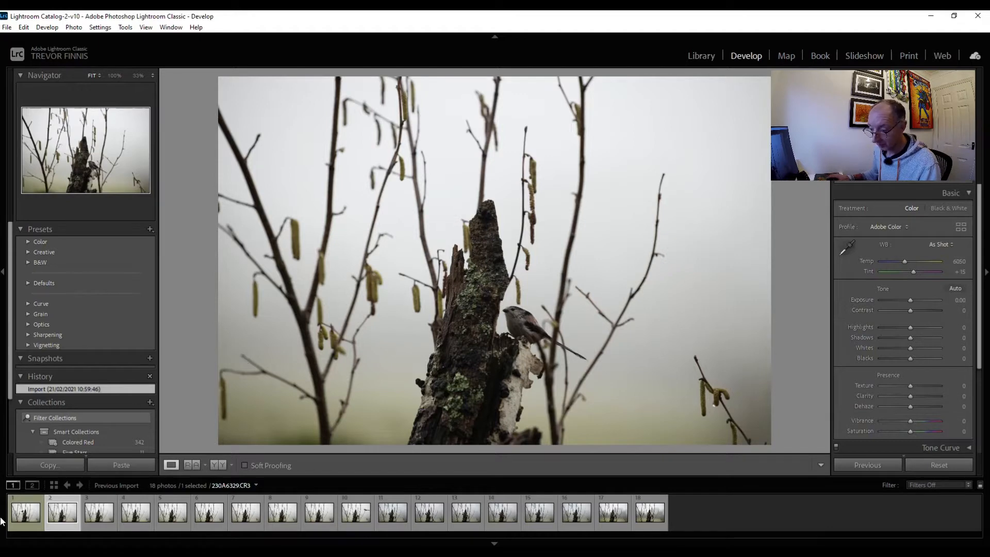
right_click(68, 504)
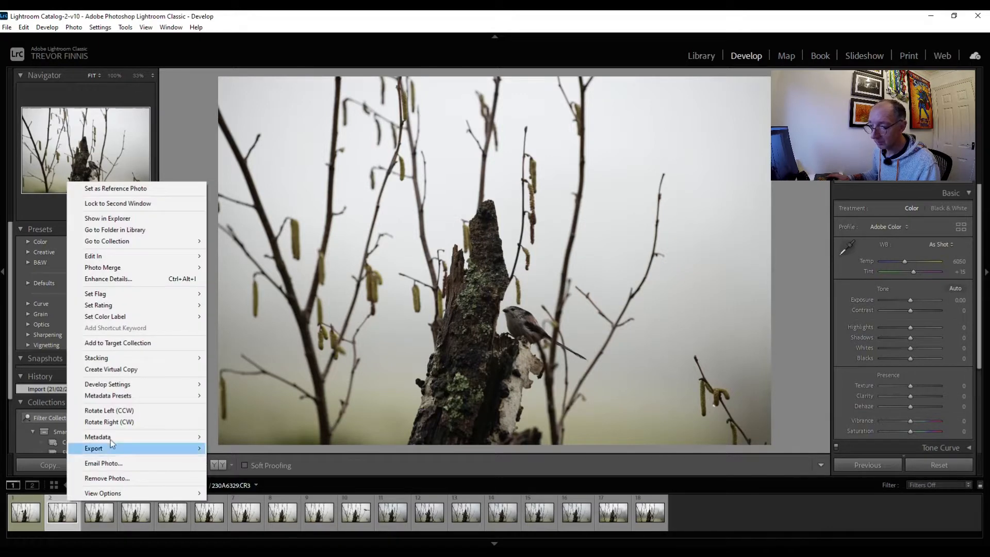
mouse_move(151, 317)
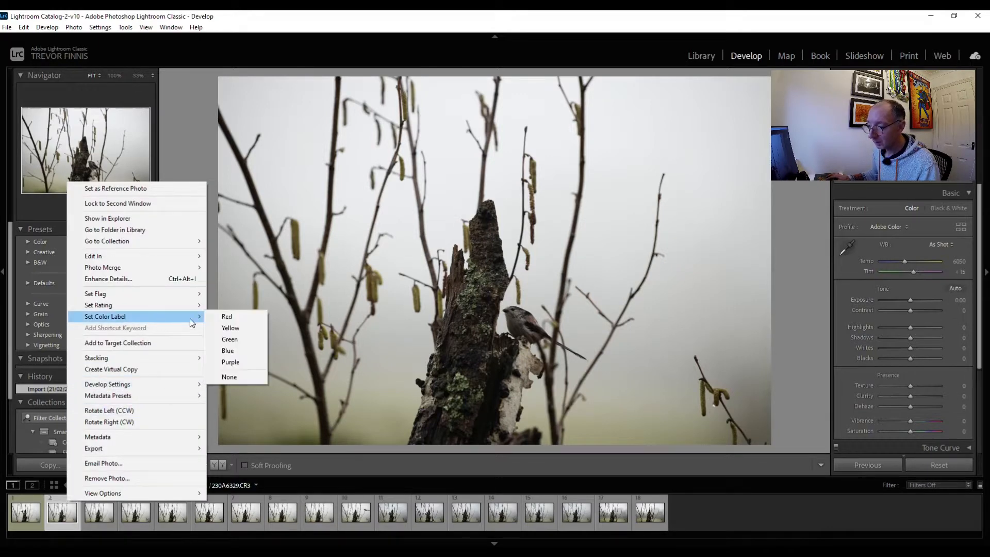
click(227, 332)
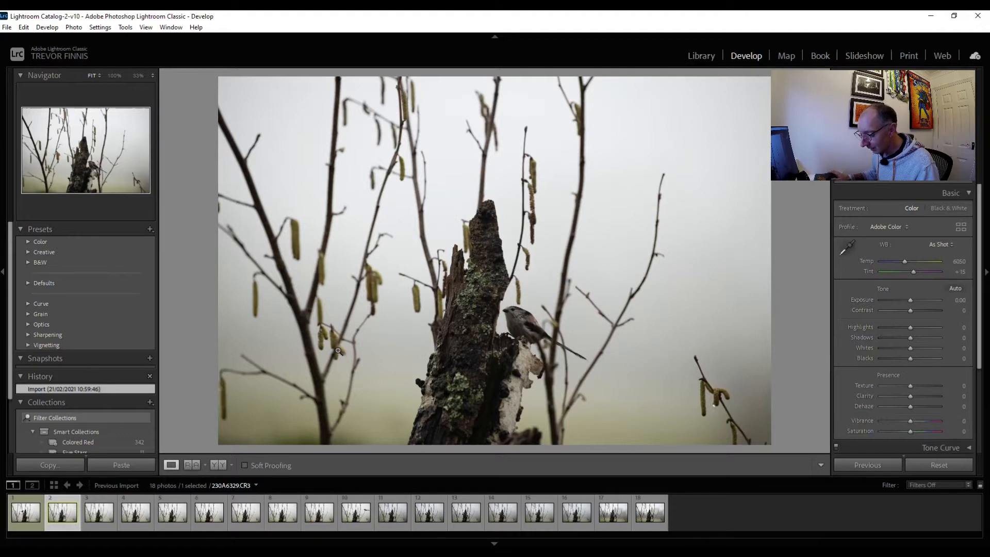
Step through the remaining bird shots and select the last photo, 230A6367.CR3
key(Right)
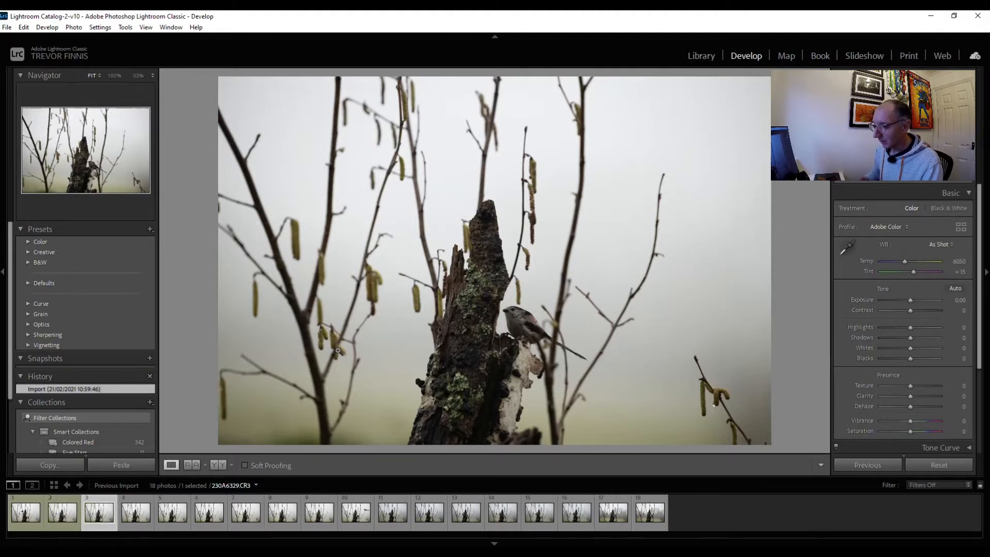
key(Right)
key(Right)
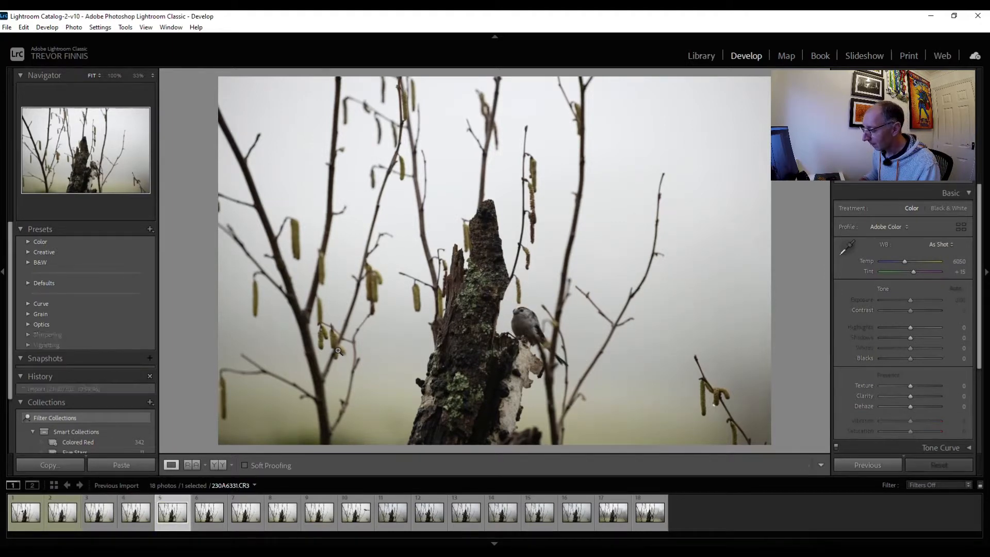
key(Right)
key(Right)
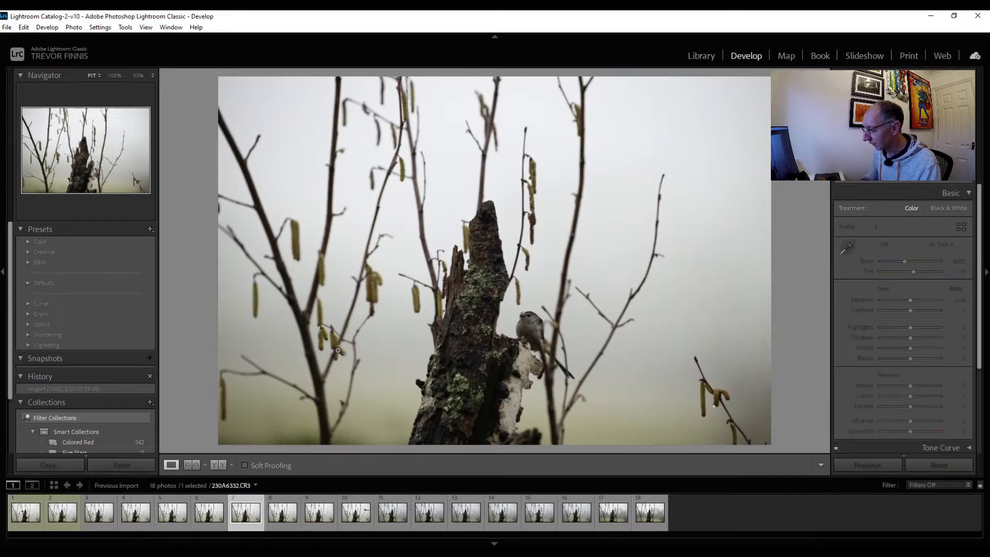
key(Right)
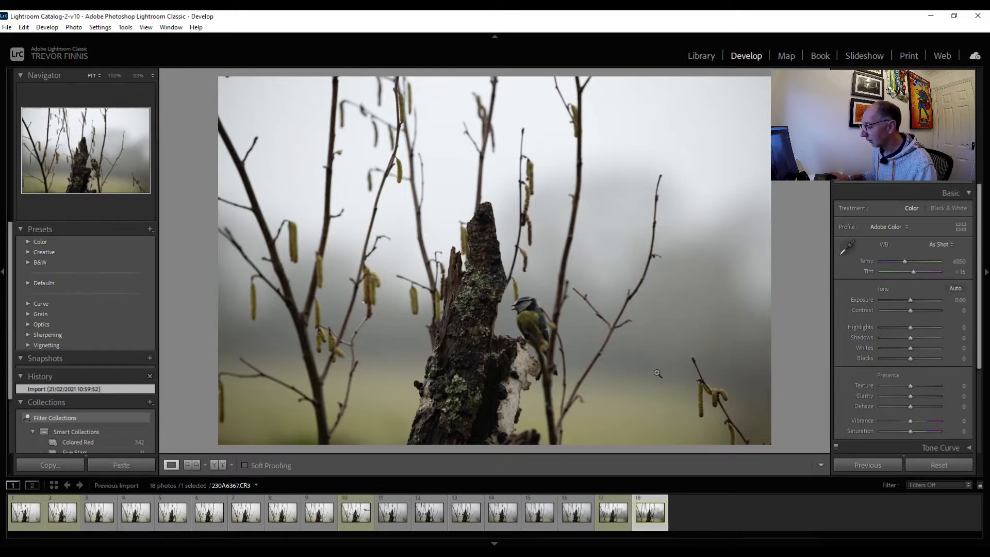
Turn on chromatic aberration removal and lens profile corrections for the blue tit photo
click(923, 190)
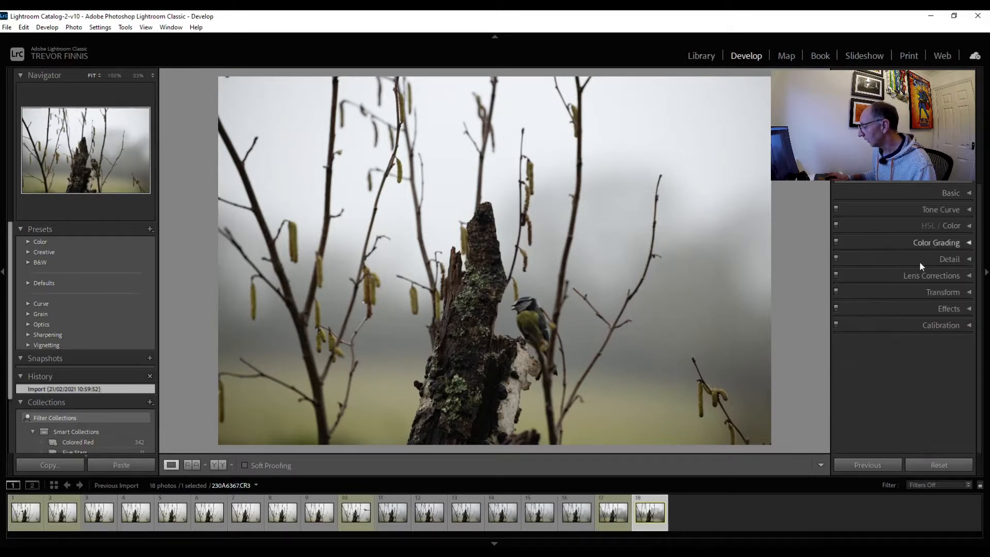
click(907, 275)
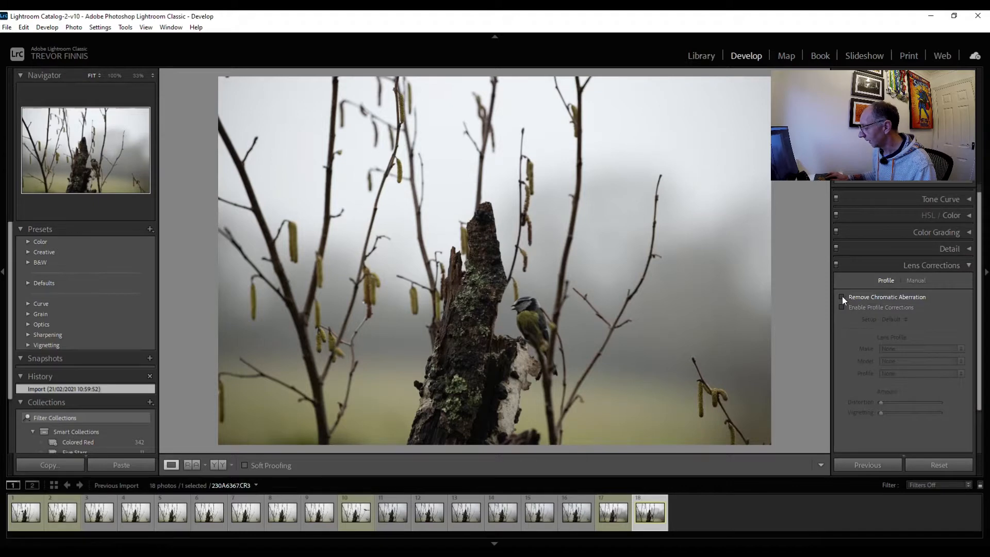
click(841, 296)
click(840, 306)
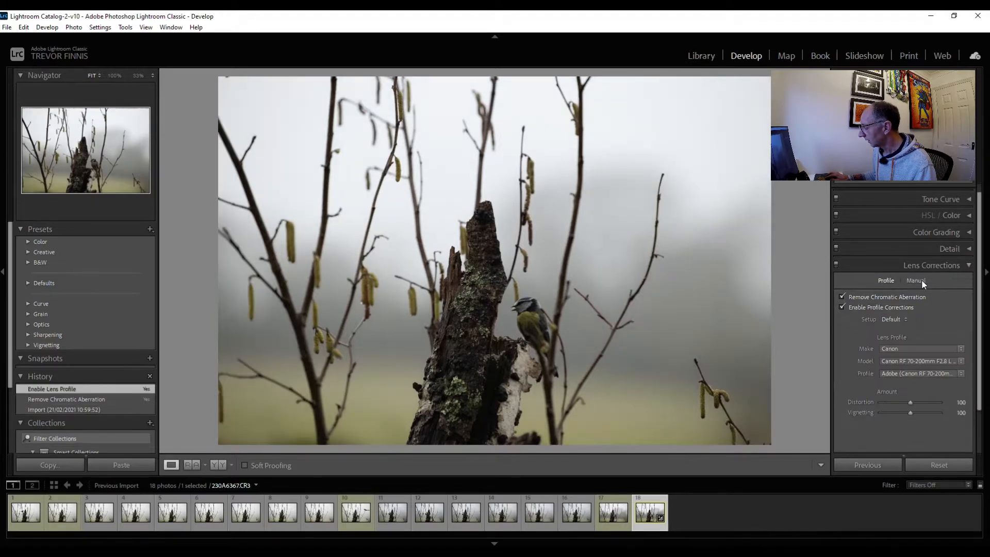
click(920, 281)
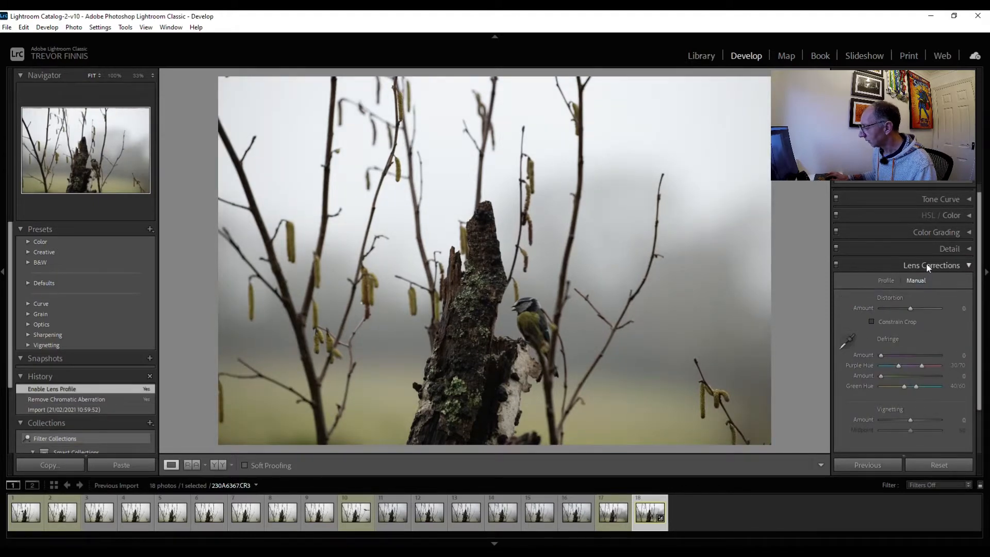
click(926, 264)
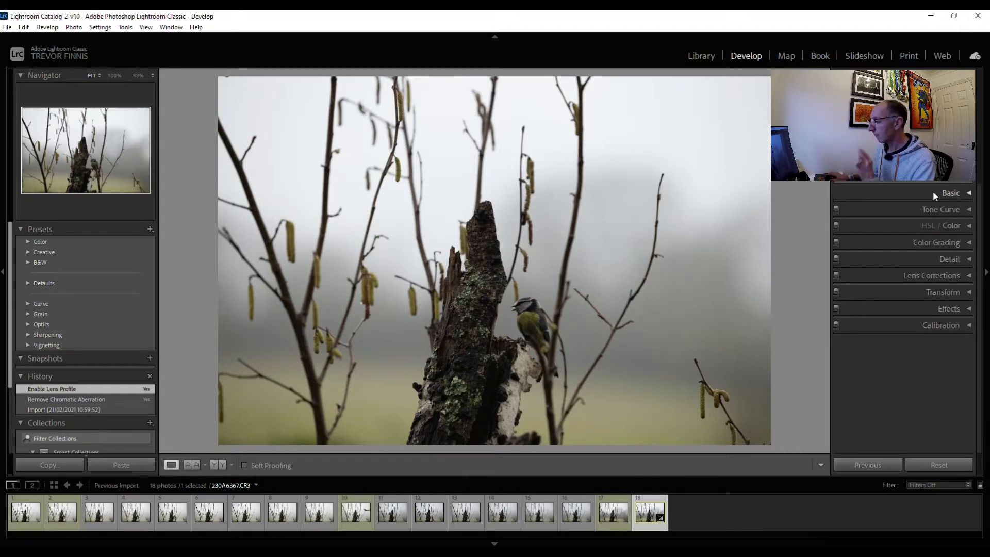
Crop the photo to a 1 x 1 aspect ratio, tightly framing the tree stump and the blue tit
click(846, 178)
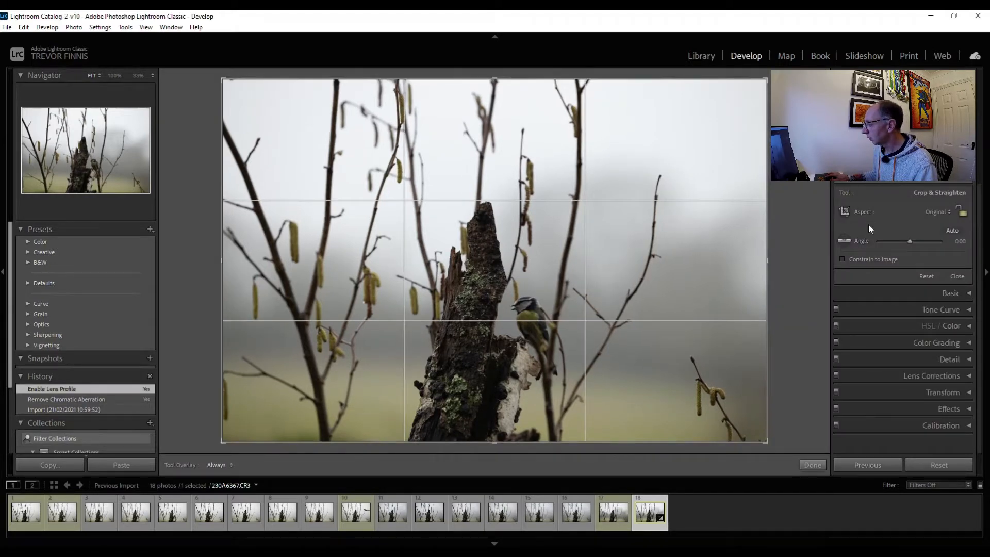
click(949, 212)
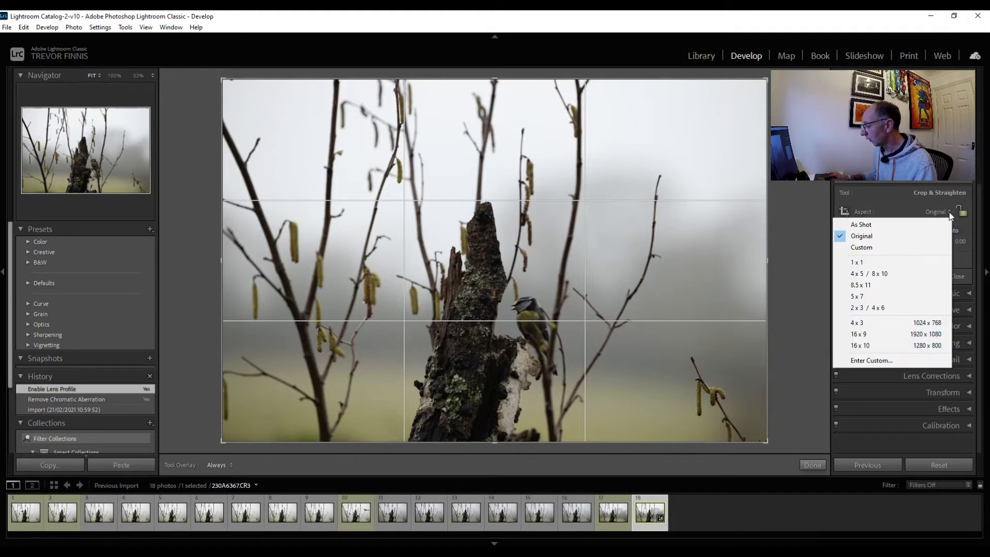
click(886, 262)
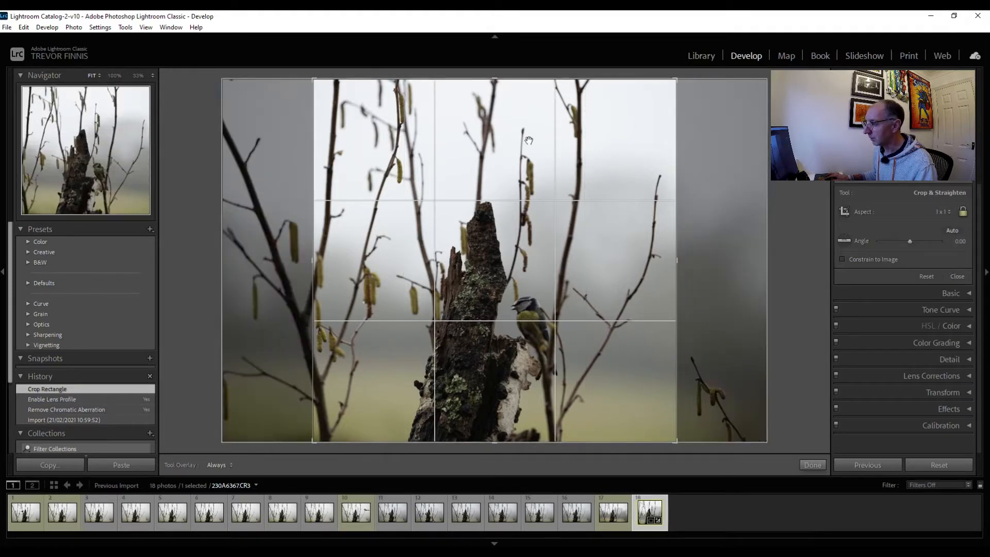
drag(494, 82, 499, 135)
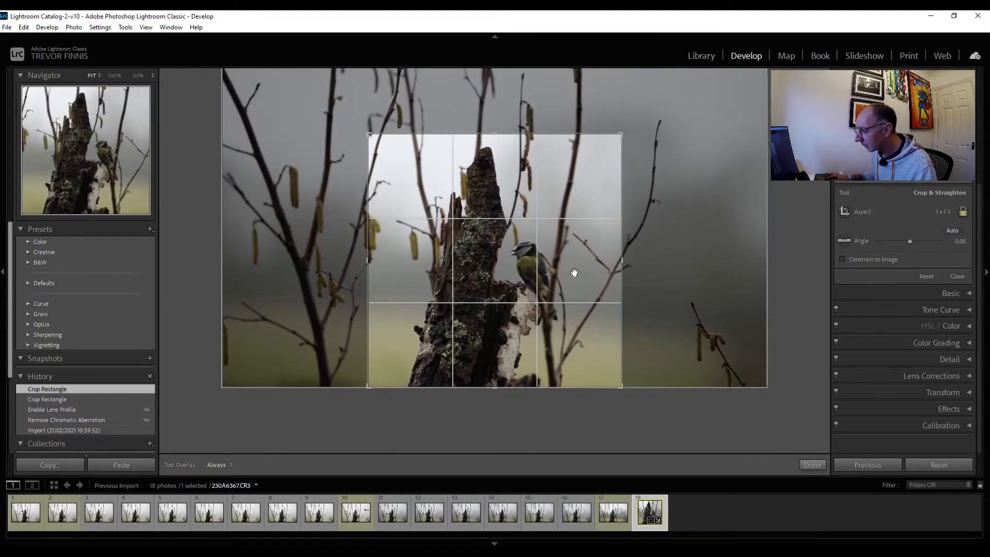
drag(565, 274, 563, 270)
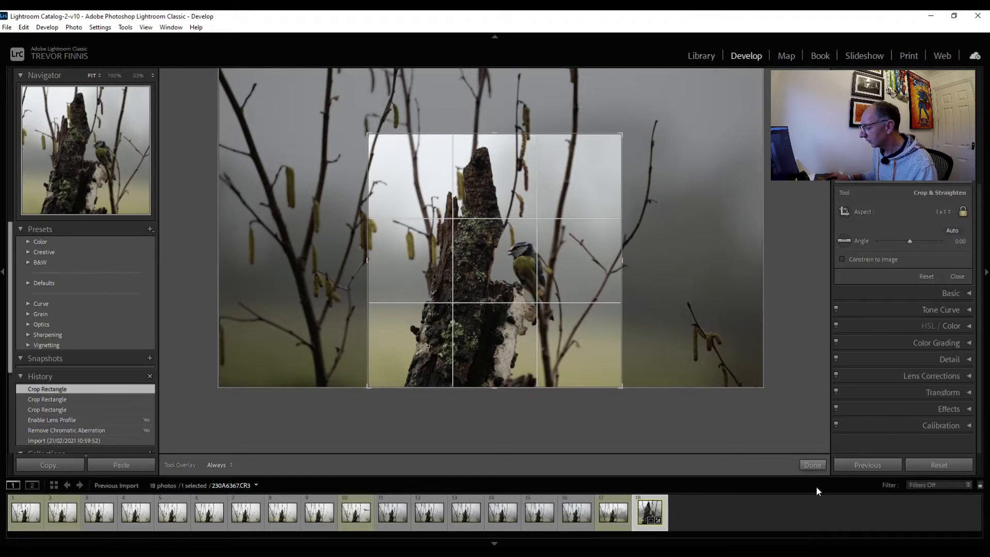
click(809, 465)
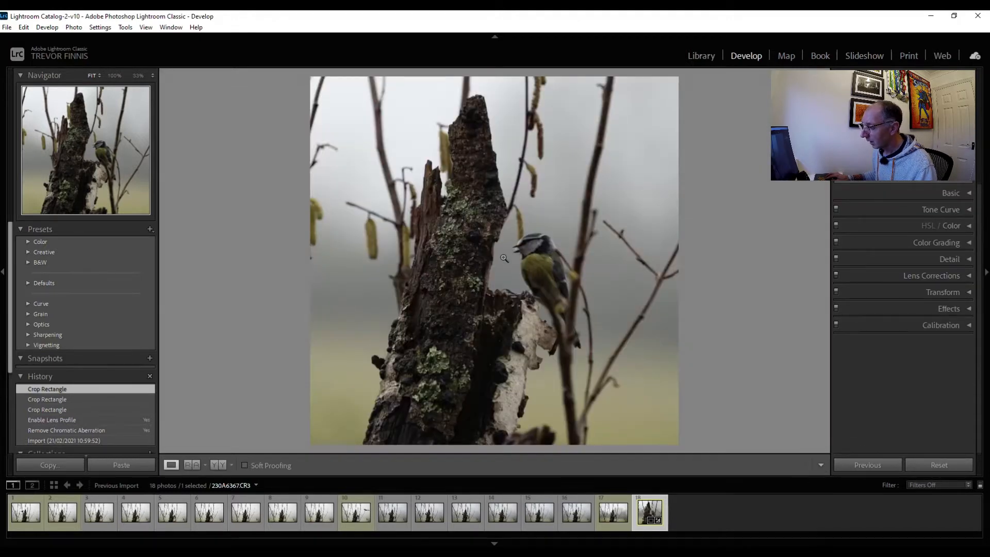
Set the luminance noise reduction to 67 while checking the bird at 100% magnification
click(502, 256)
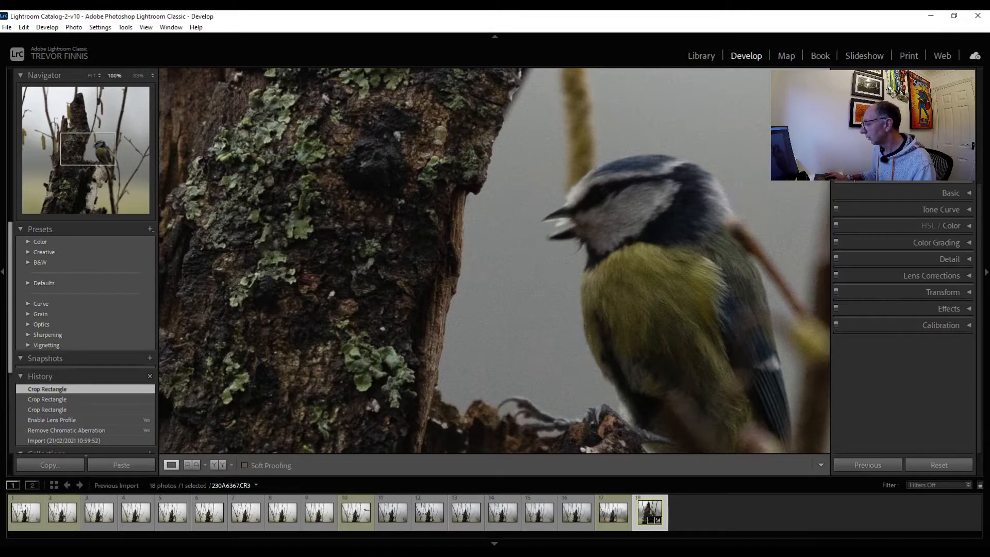
click(928, 259)
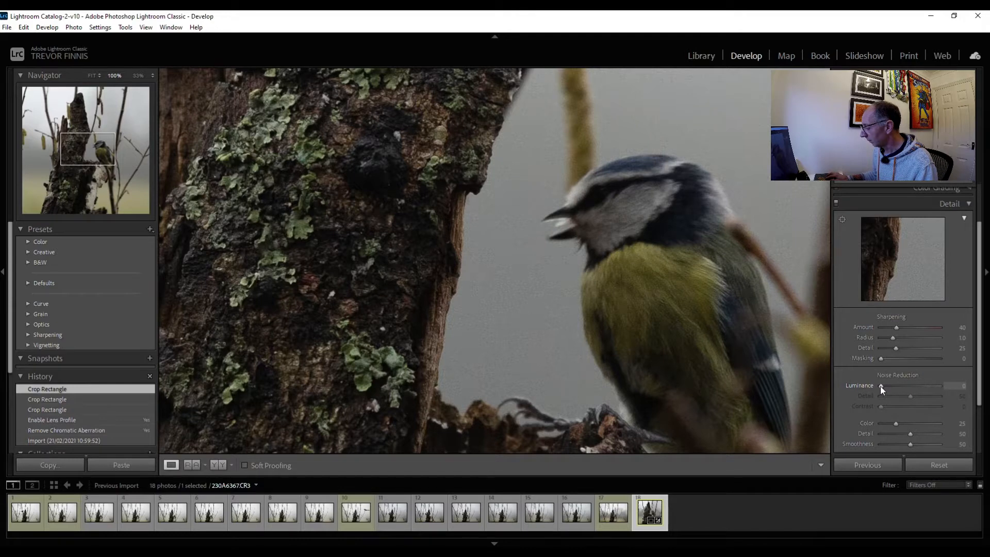
drag(880, 386, 887, 385)
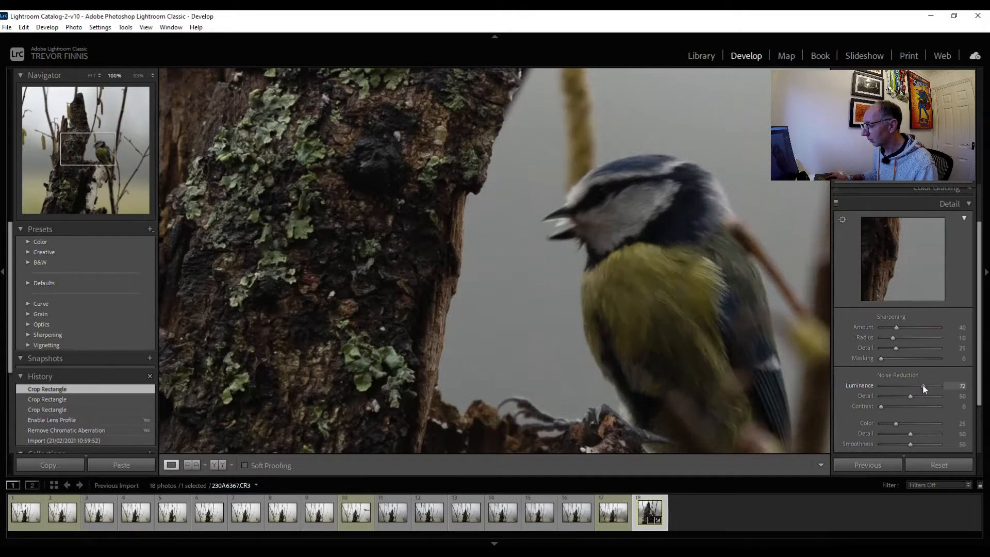
drag(925, 386, 920, 386)
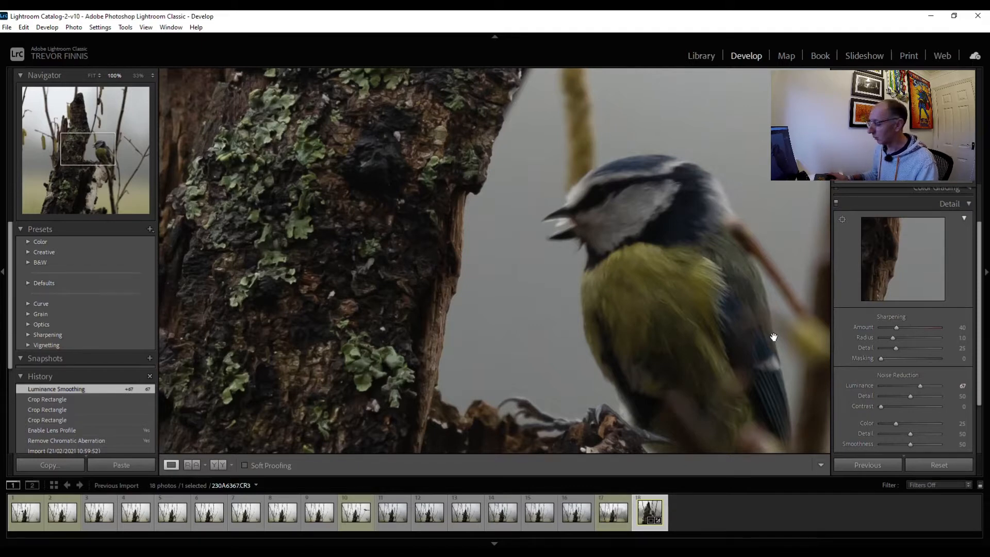
Sharpen the photo with masking at 73 and amount at 97, then return to the full view
alt+click(880, 358)
drag(881, 358, 922, 361)
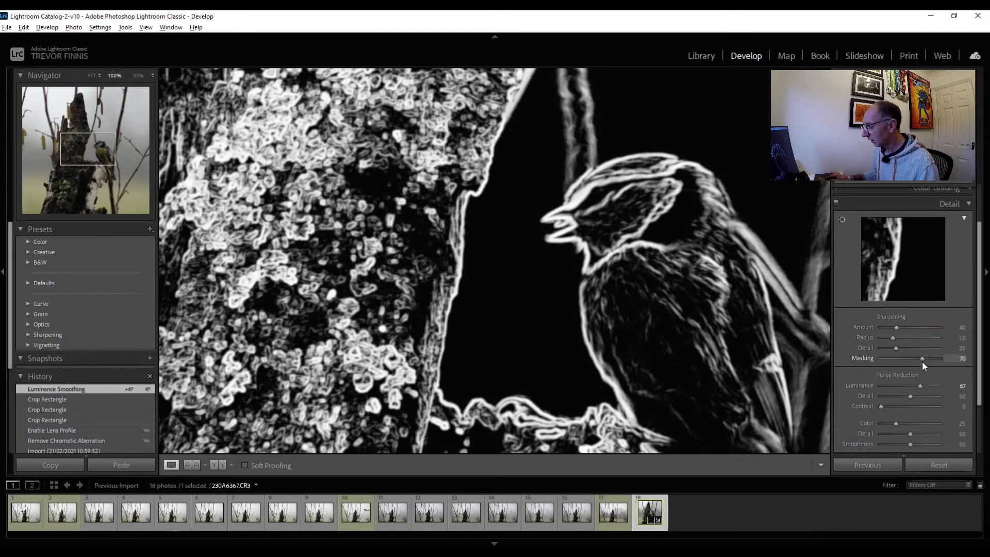
drag(922, 361, 923, 361)
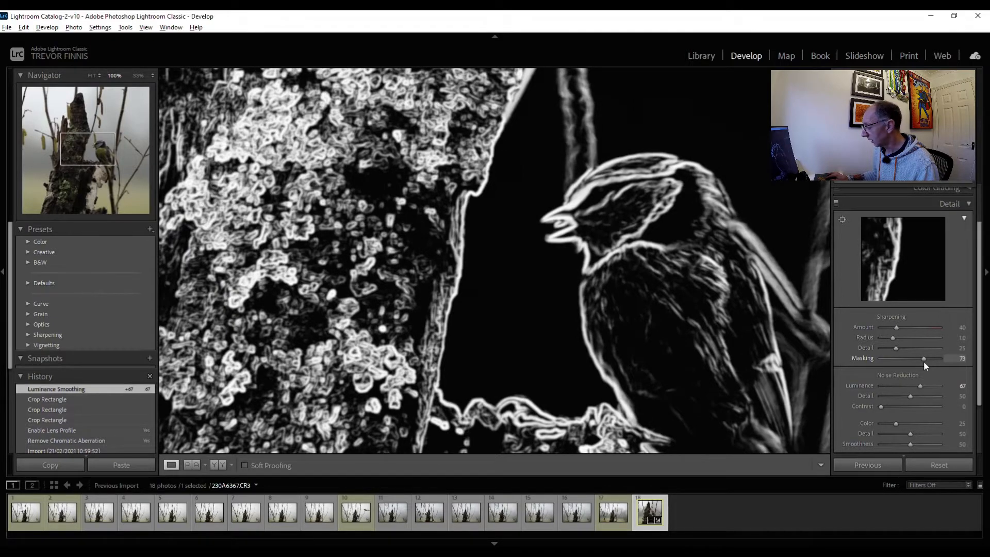
drag(923, 361, 923, 361)
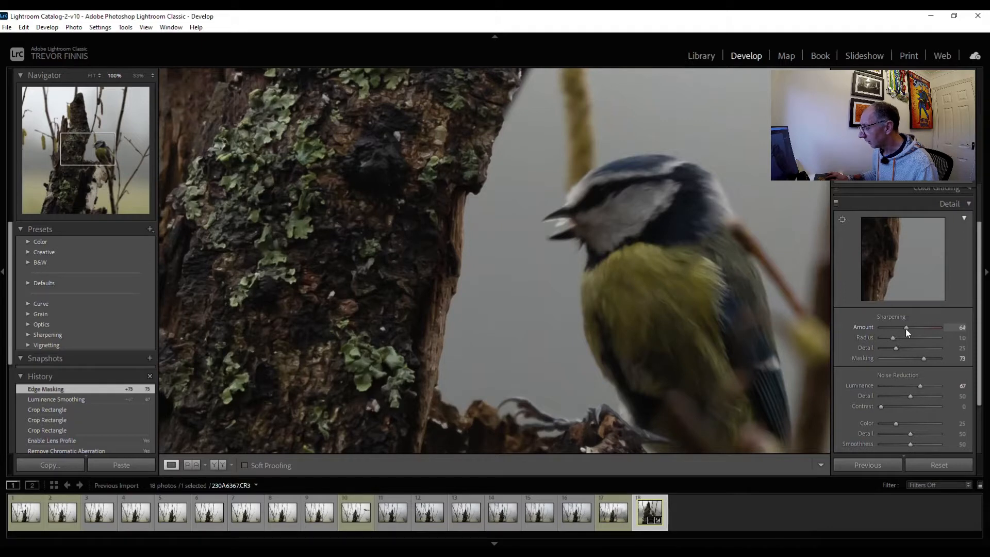
drag(913, 326, 920, 331)
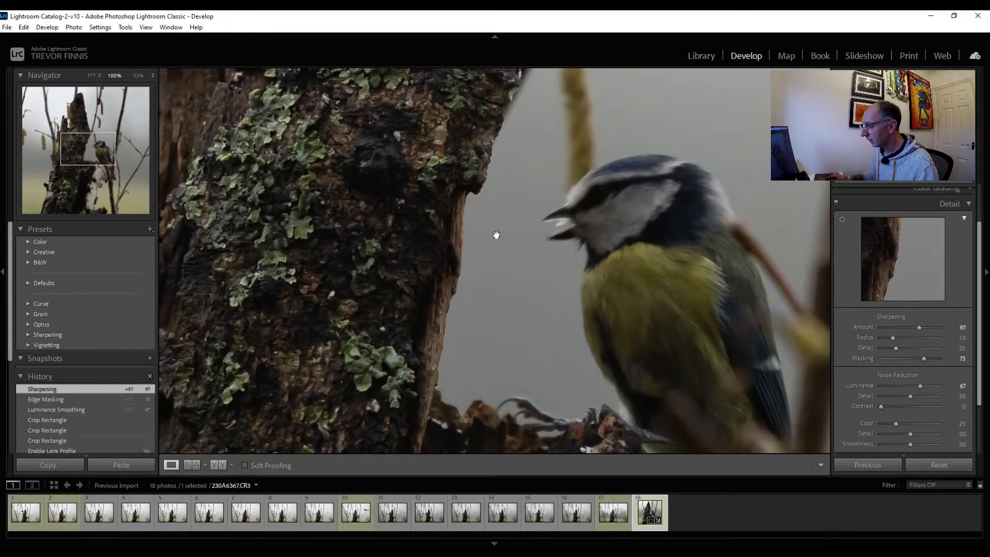
click(496, 234)
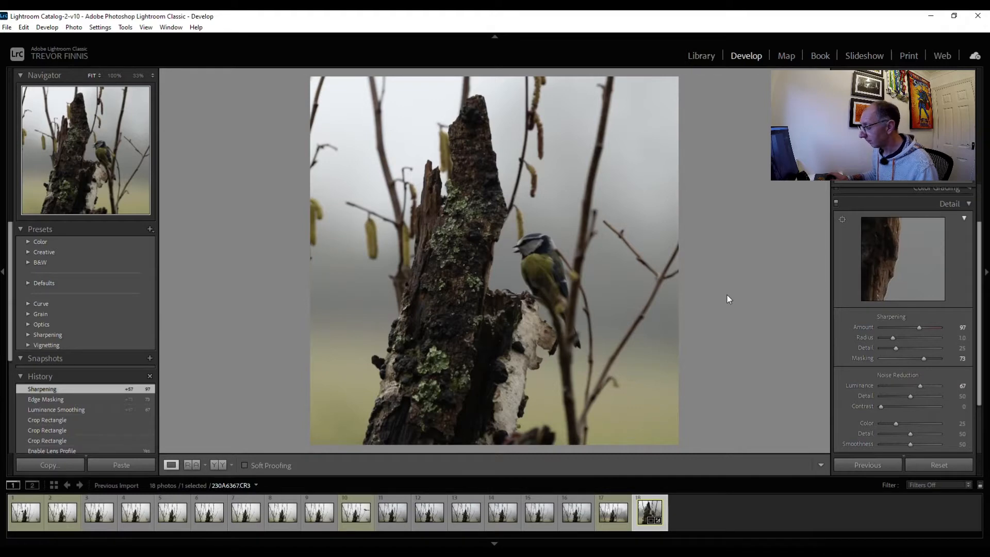
Set the blue tit photo's white balance temperature to 6035 and its contrast to +11
click(929, 203)
click(933, 191)
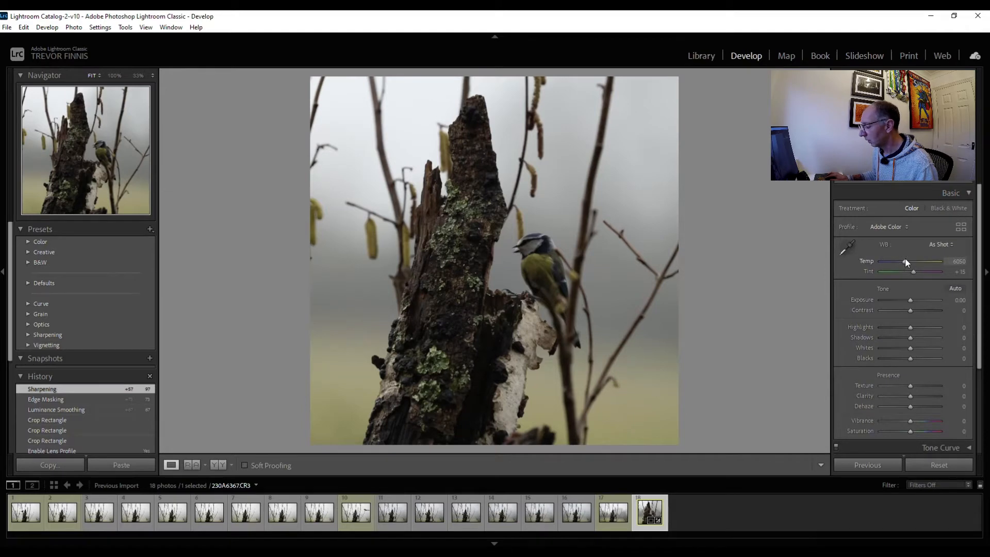
drag(906, 265, 904, 265)
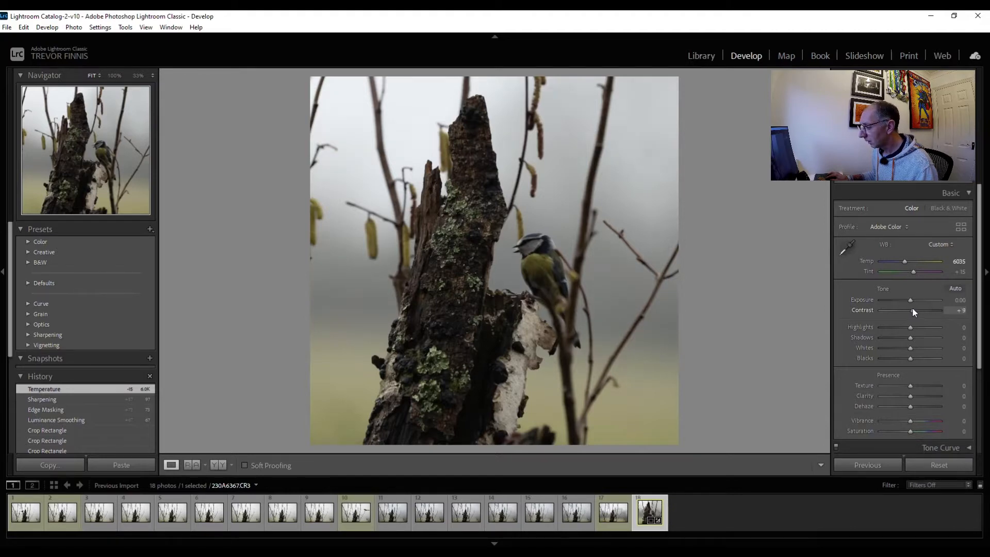
drag(913, 310, 911, 310)
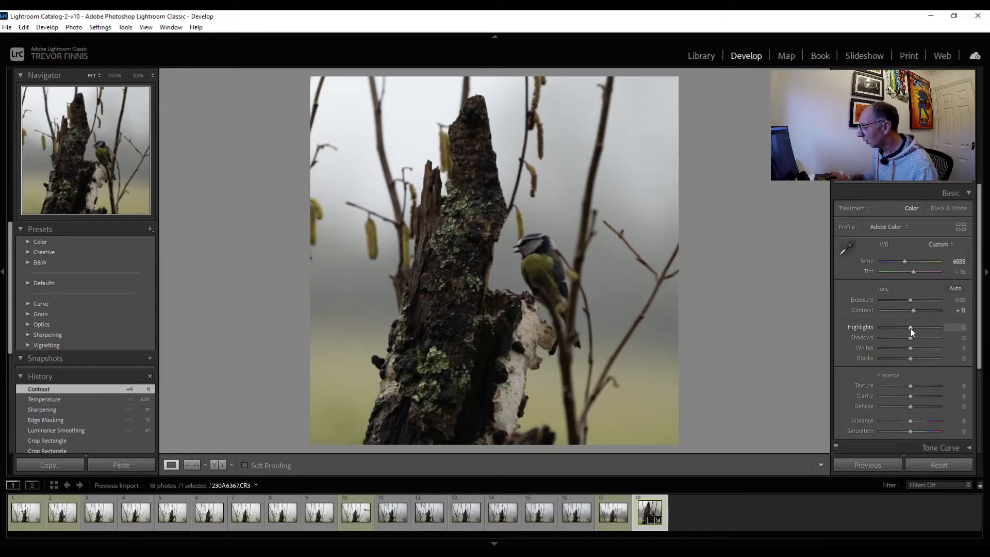
Set the photo's highlights to +11, shadows to +12, whites to +11 and blacks to -7
drag(913, 325, 913, 327)
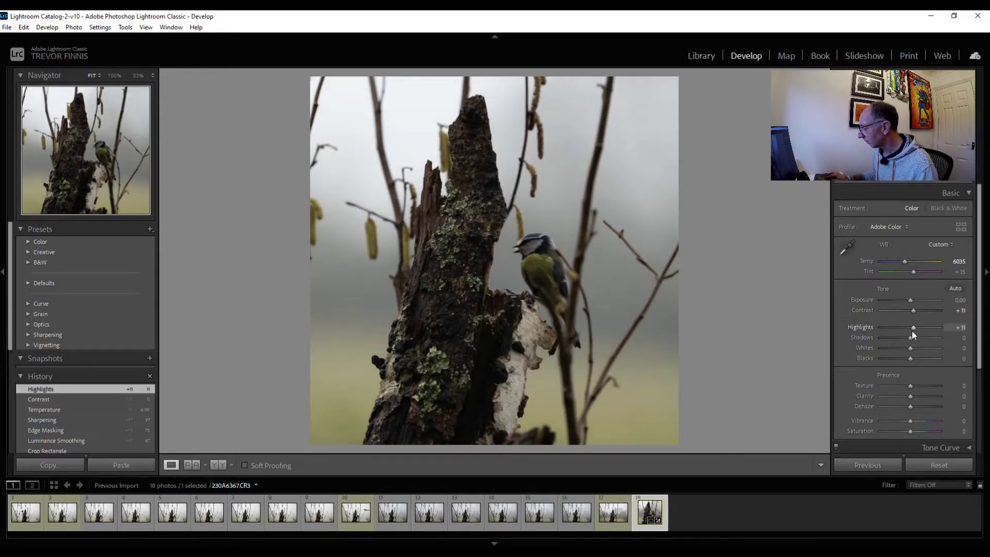
drag(913, 338, 913, 345)
shift+double_click(908, 358)
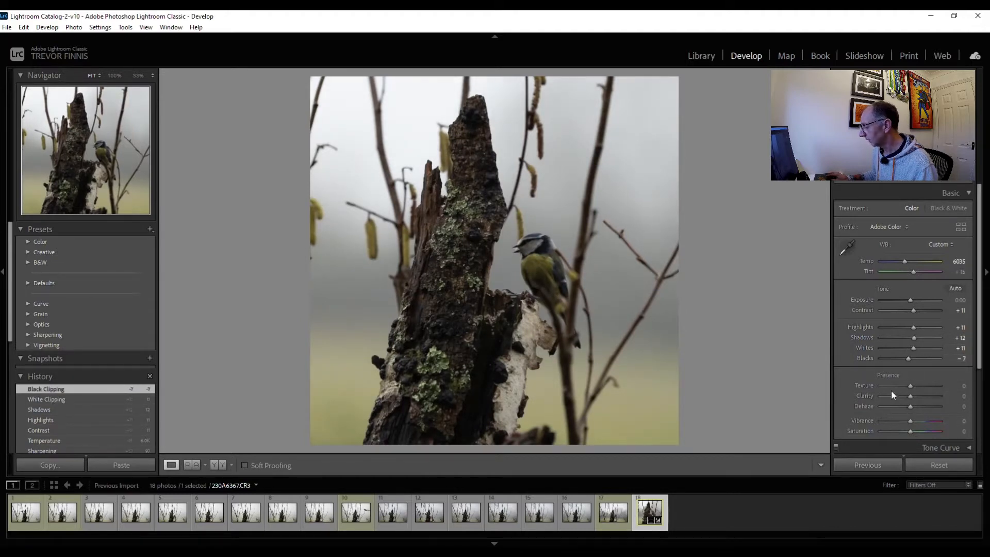
click(912, 193)
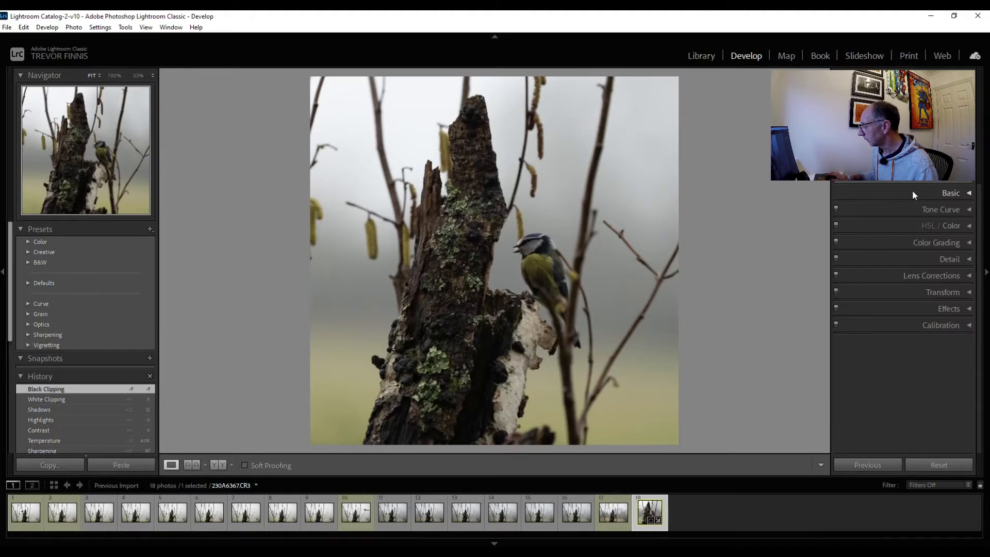
Add shadow, midtone and upper-midtone points to the tone curve, lifting the upper one to output 163 at input 159
click(942, 208)
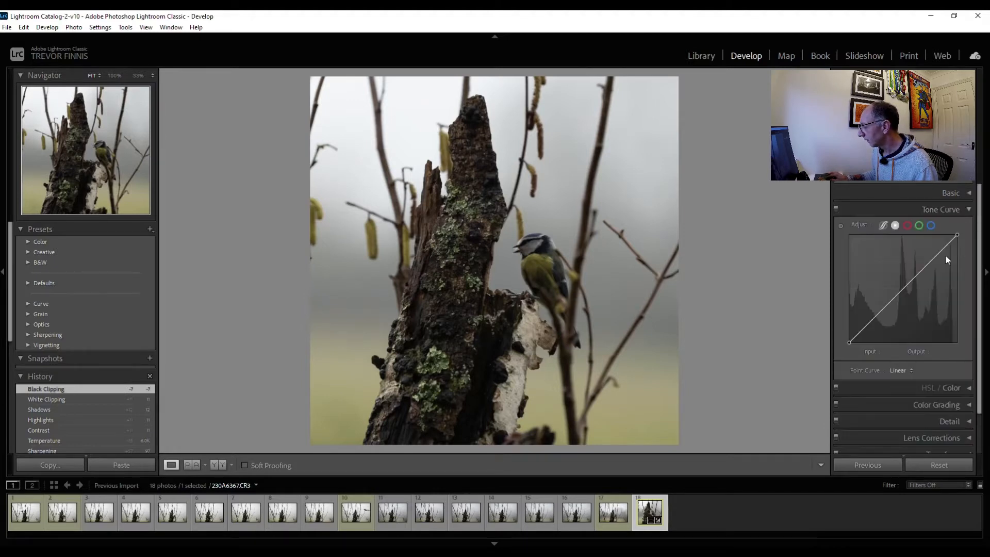
click(862, 331)
drag(862, 332, 863, 329)
click(906, 287)
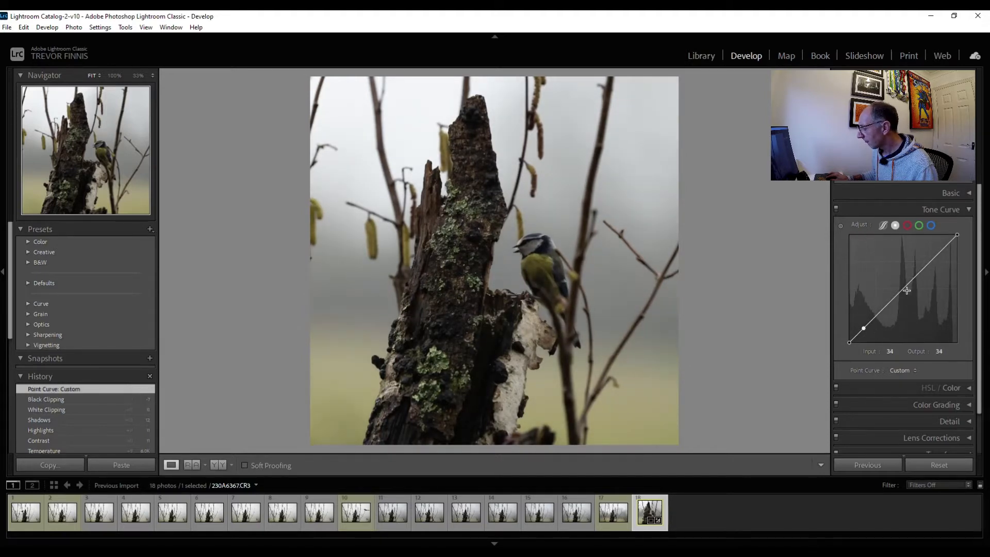
click(906, 286)
drag(906, 287, 918, 276)
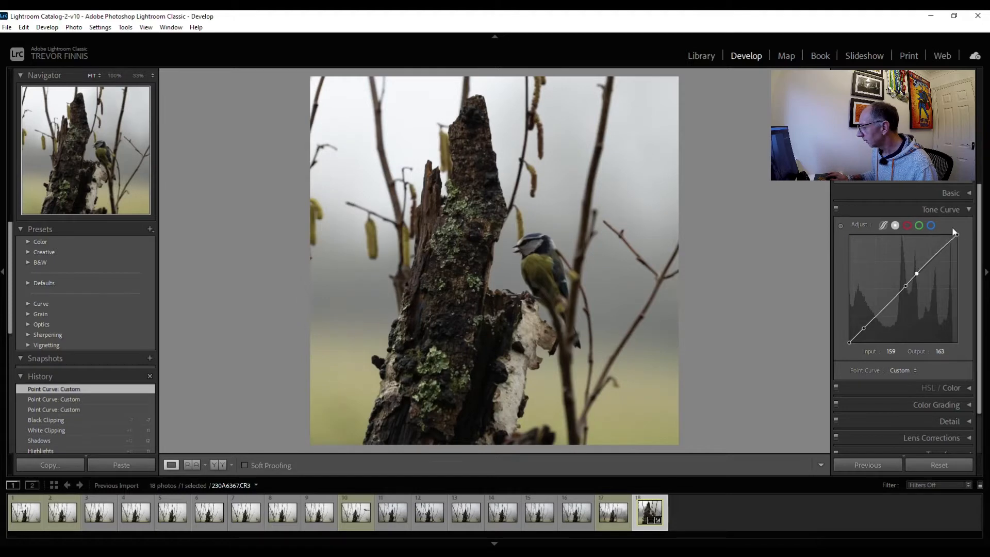
click(952, 209)
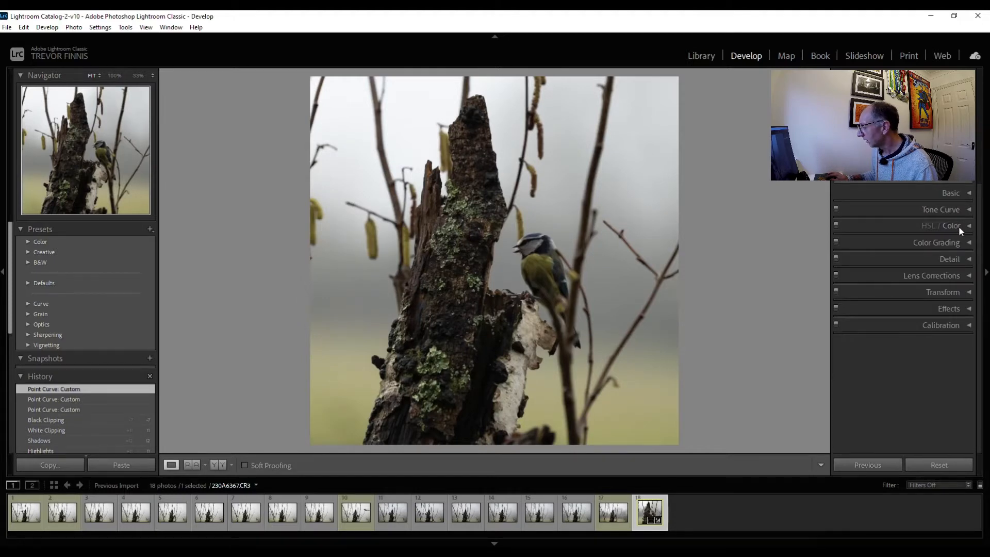
Adjust the yellows in the photo to hue -7, saturation +8 and luminance +22
click(955, 228)
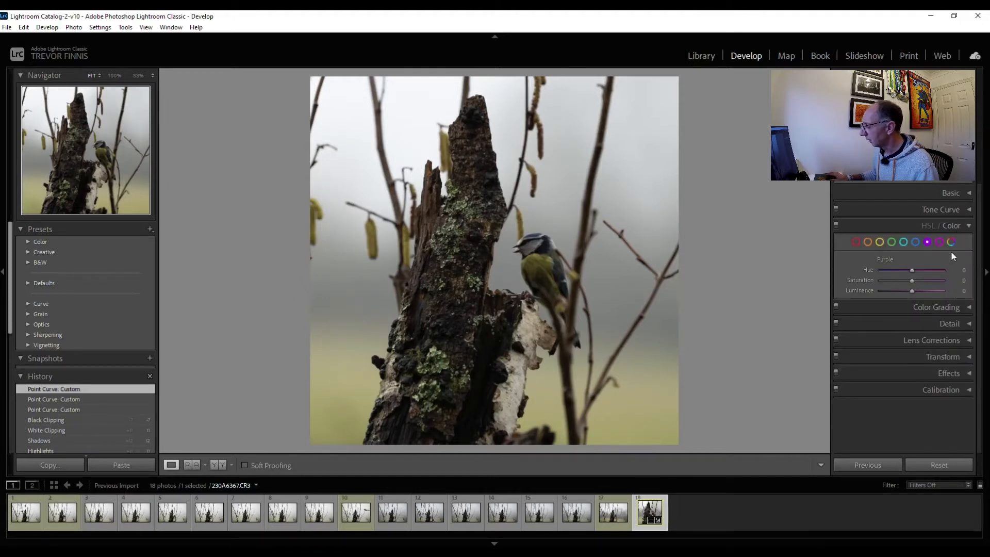
click(879, 243)
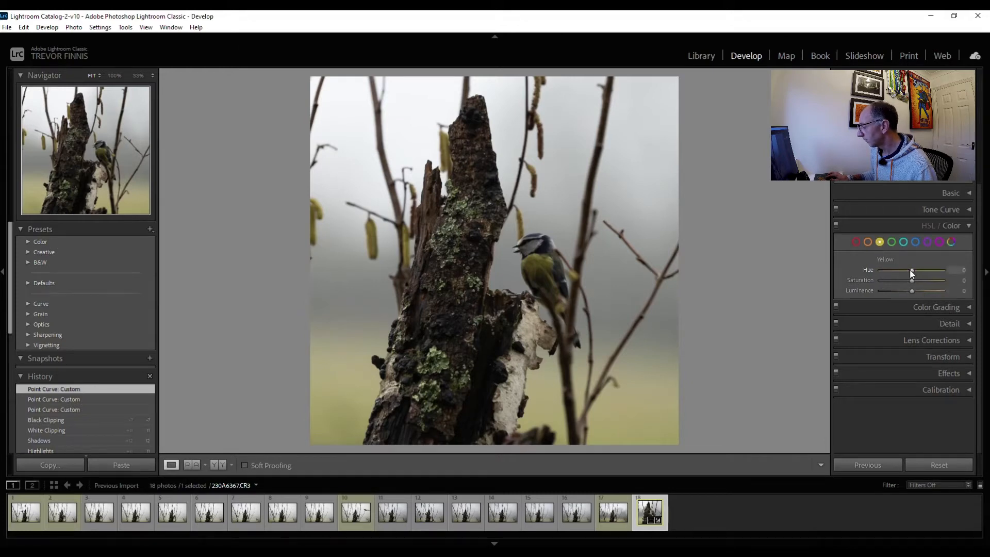
drag(912, 270, 916, 294)
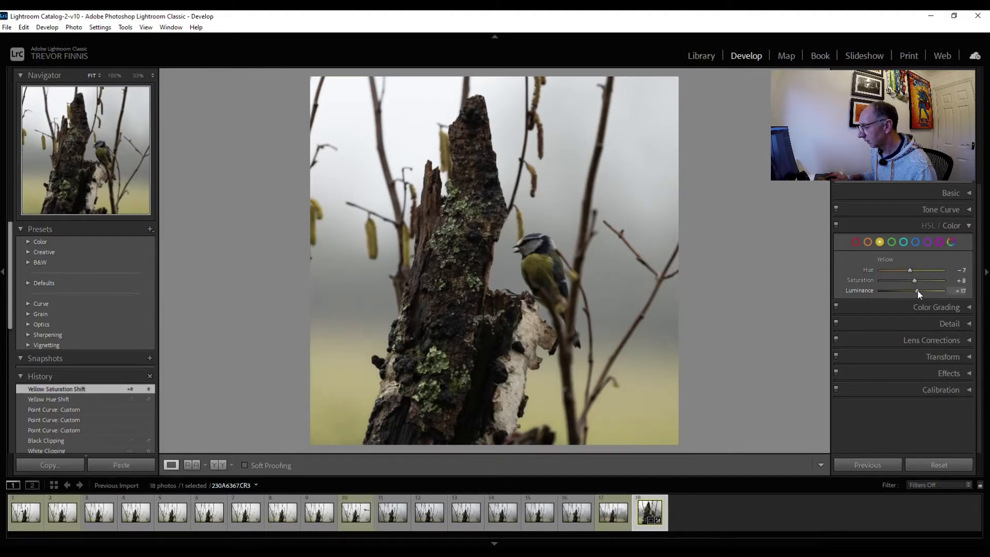
drag(919, 289, 920, 289)
Adjust the greens in the photo to hue -13, saturation +7 and luminance +18
click(892, 241)
drag(912, 271, 913, 282)
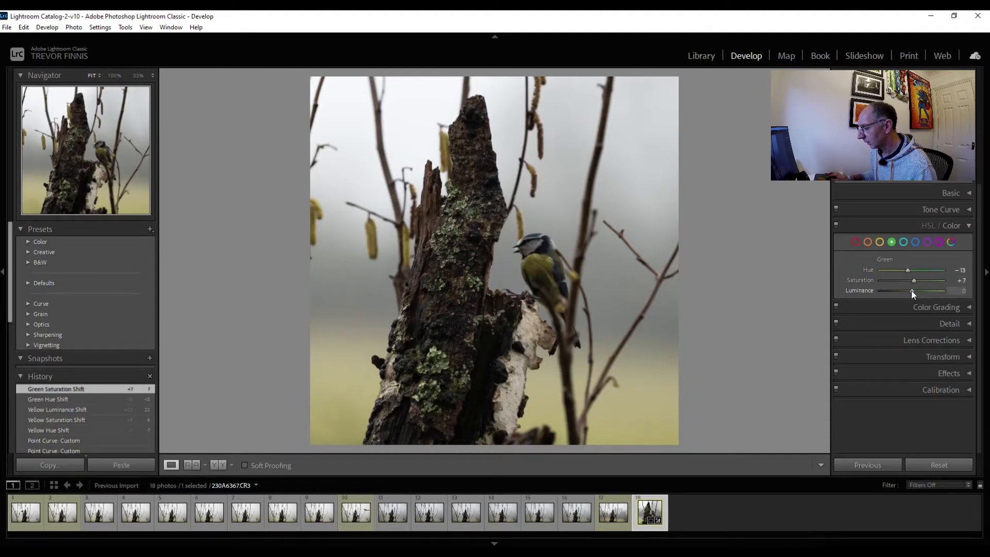
drag(917, 289, 917, 289)
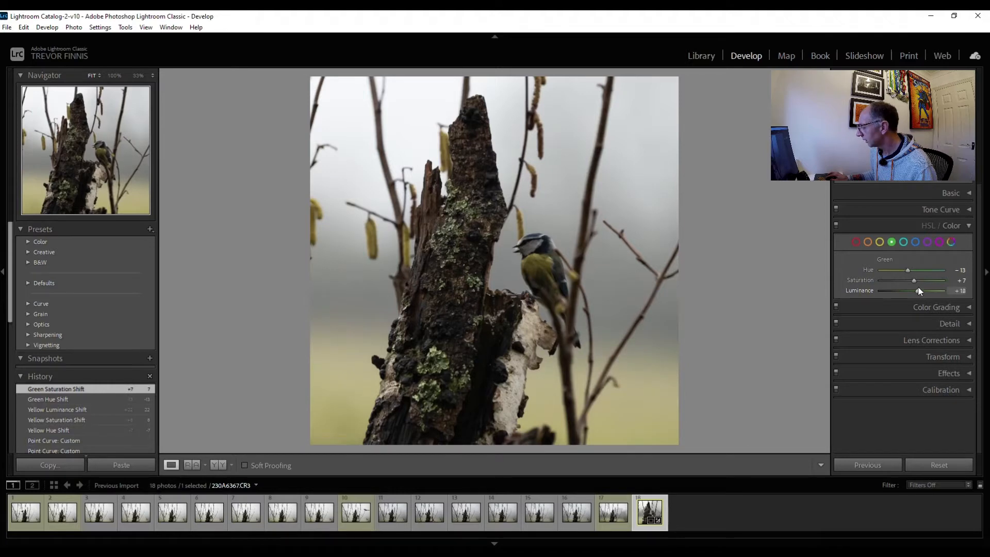
Adjust the blues to hue -3, saturation +13 and luminance +10, and compare the photo before and after editing
click(915, 241)
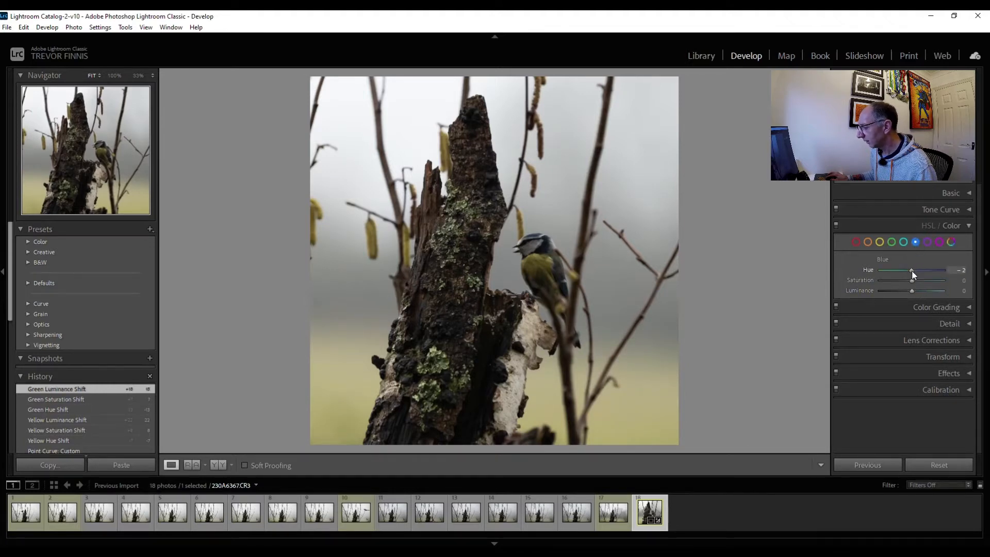
drag(912, 274, 915, 292)
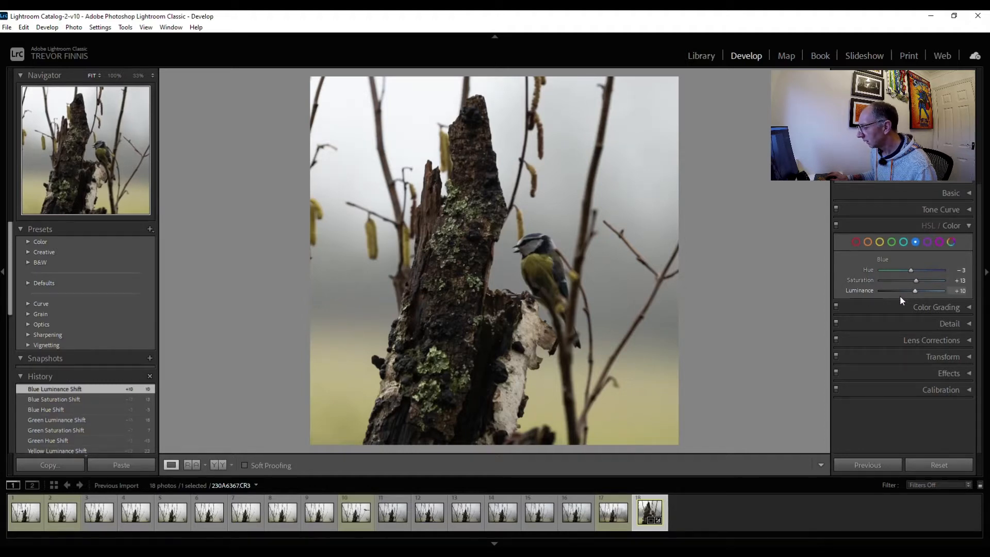
click(213, 464)
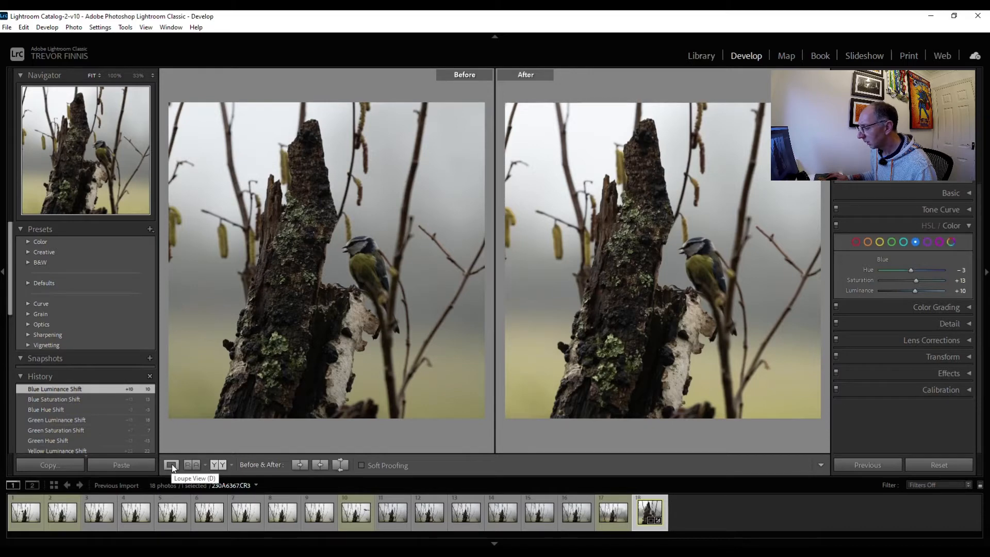
click(171, 465)
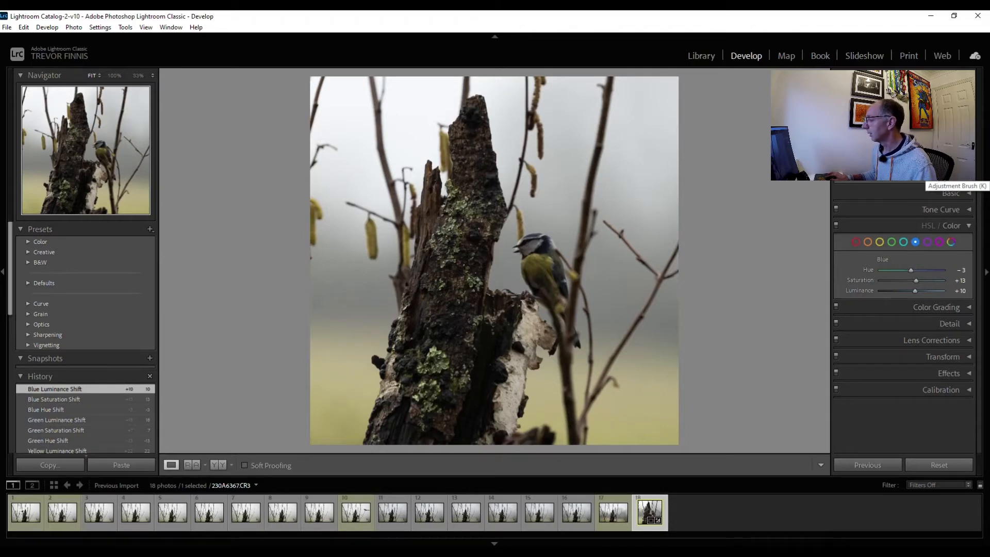
Paint an Adjustment Brush mask over the blue tit's head and body, checking its coverage with the mask overlay
click(925, 177)
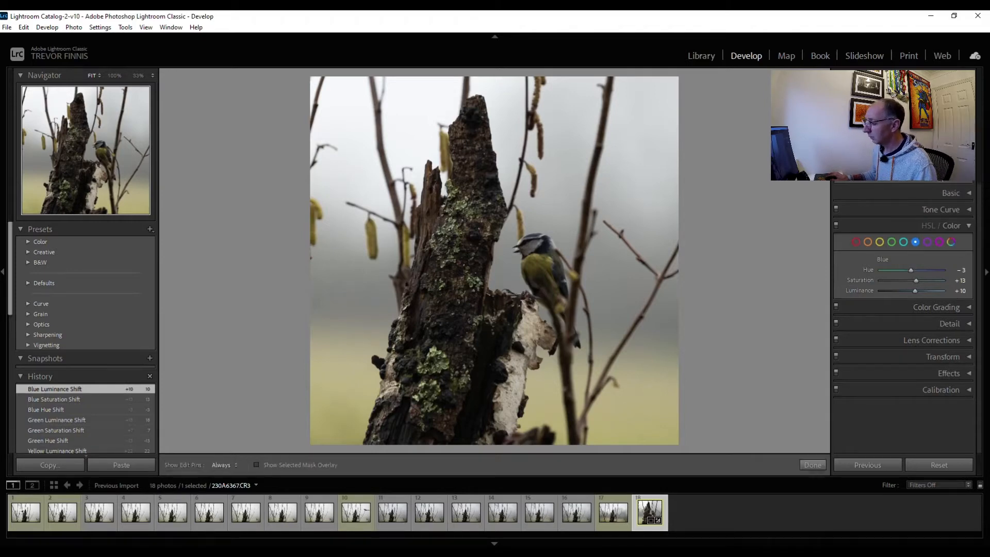
click(539, 258)
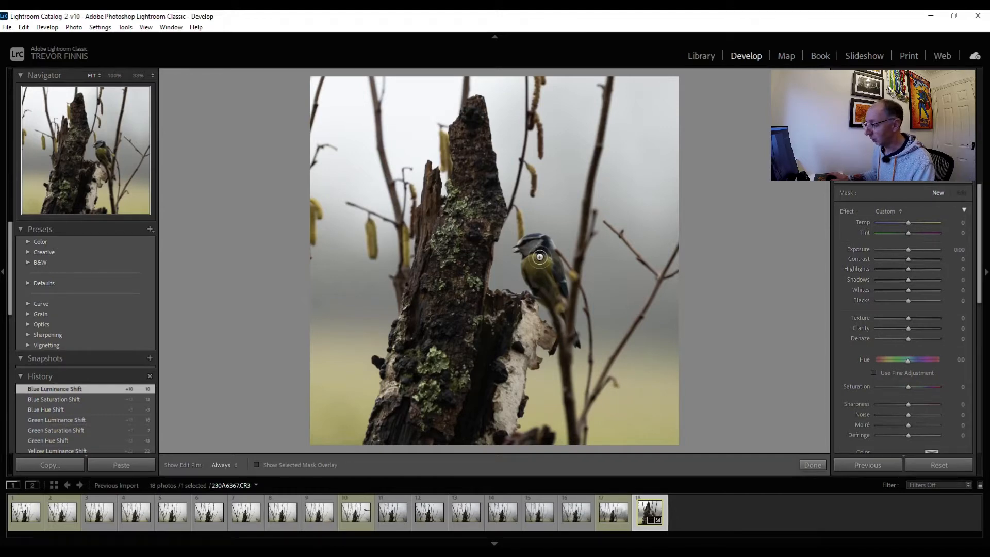
mouse_move(539, 257)
mouse_down()
mouse_move(525, 248)
mouse_move(545, 246)
mouse_move(528, 260)
mouse_move(531, 273)
mouse_move(536, 260)
mouse_move(550, 272)
mouse_move(547, 249)
mouse_move(560, 302)
mouse_move(540, 266)
mouse_move(560, 289)
mouse_move(557, 260)
mouse_move(536, 240)
mouse_move(528, 241)
mouse_move(536, 291)
mouse_move(526, 264)
mouse_move(548, 266)
mouse_move(528, 262)
mouse_move(530, 238)
mouse_move(554, 258)
mouse_move(551, 249)
mouse_move(562, 304)
mouse_move(548, 258)
mouse_move(538, 275)
mouse_move(531, 262)
mouse_move(554, 267)
mouse_move(524, 247)
mouse_move(536, 240)
mouse_move(551, 256)
mouse_move(551, 292)
mouse_up()
key(h)
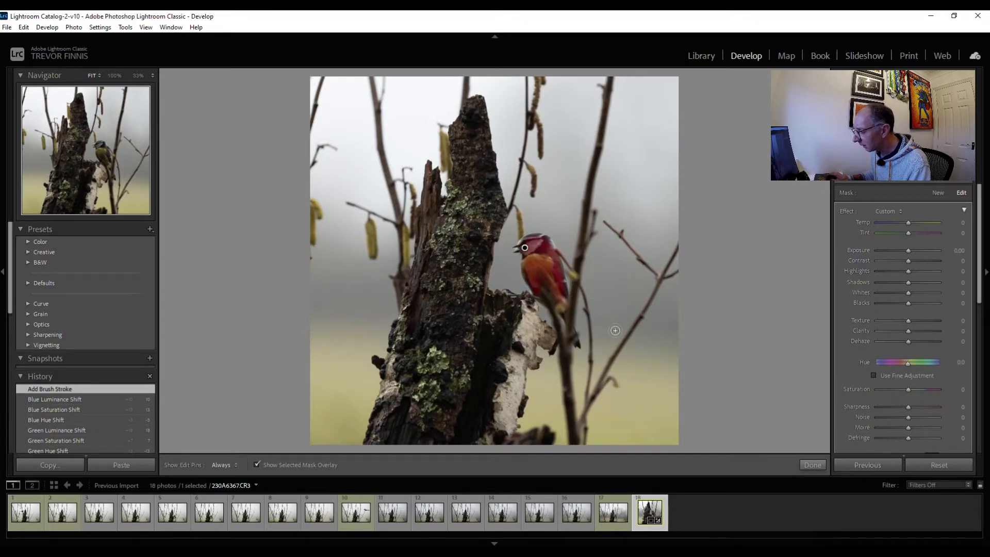
key(h)
mouse_move(529, 265)
mouse_down()
mouse_move(535, 285)
mouse_move(550, 283)
mouse_up()
key(o)
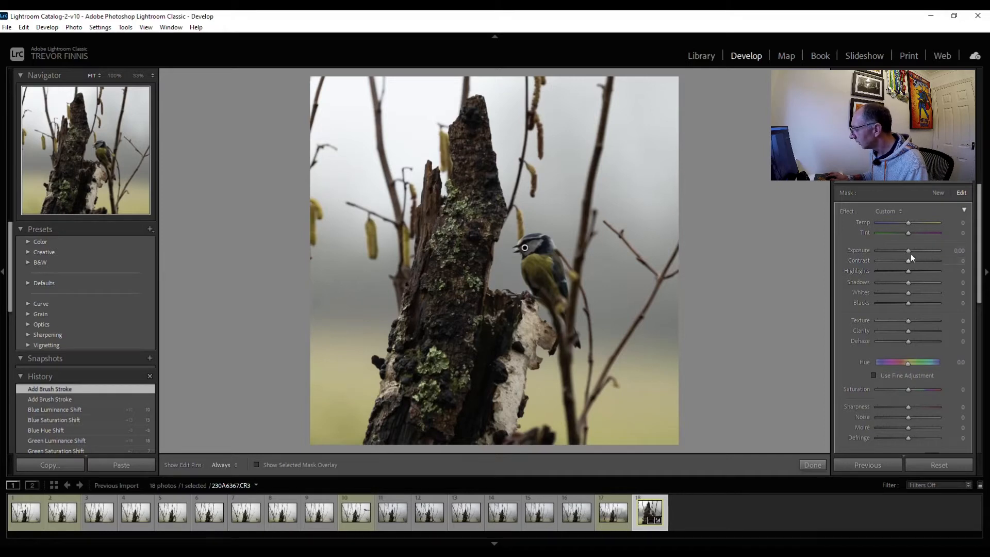
Brighten the masked bird with exposure 1.04, highlights 19, shadows 19, whites 29 and blacks -8
drag(908, 251, 915, 251)
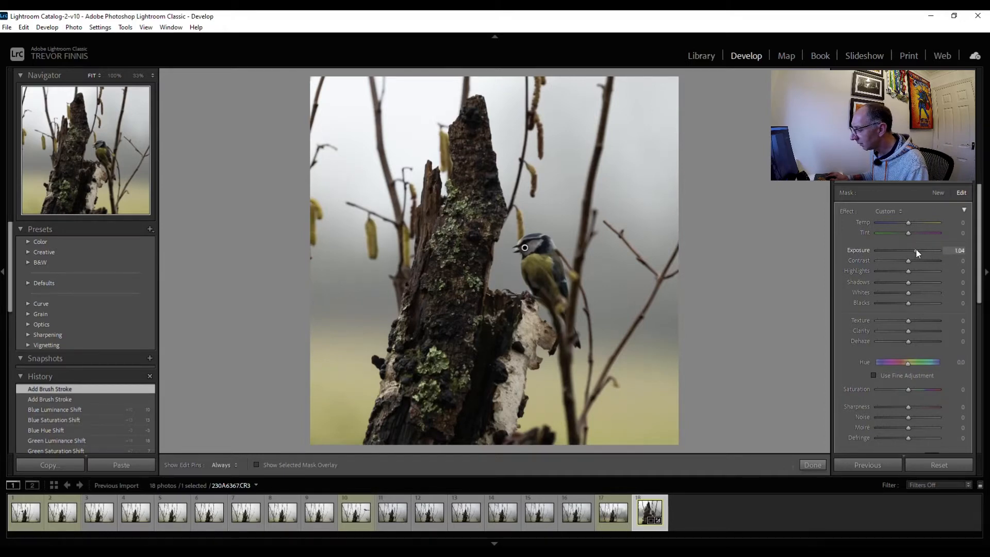
drag(908, 271, 913, 273)
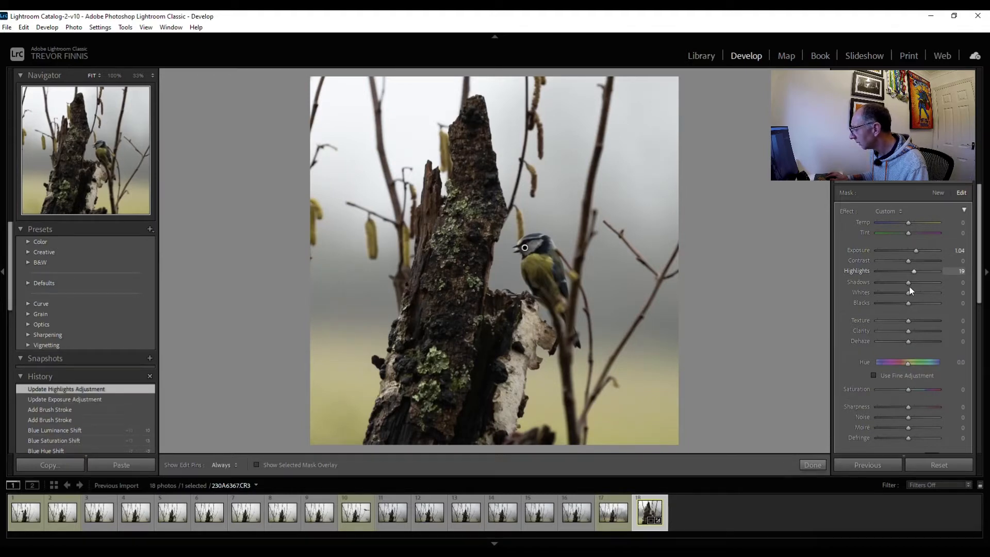
drag(908, 283, 914, 289)
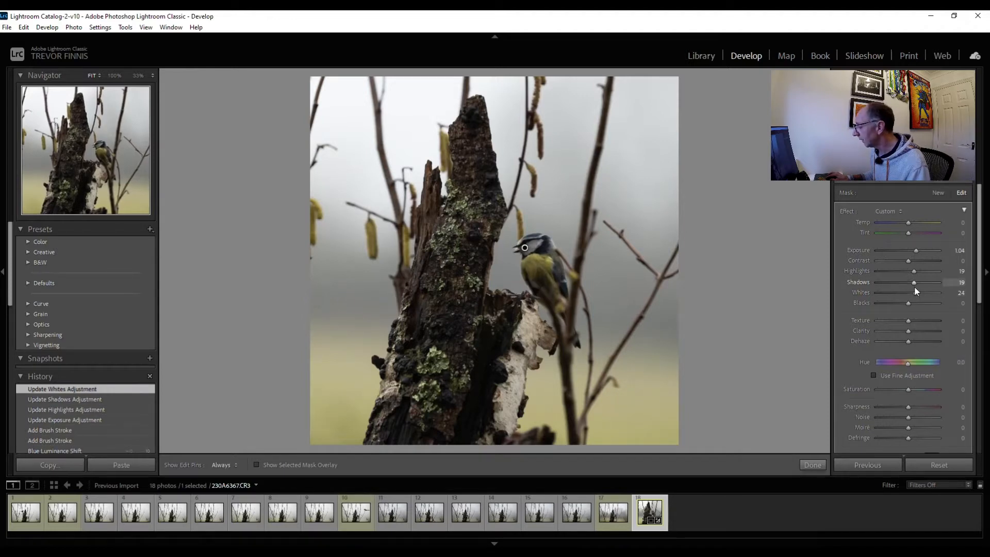
drag(912, 292, 915, 298)
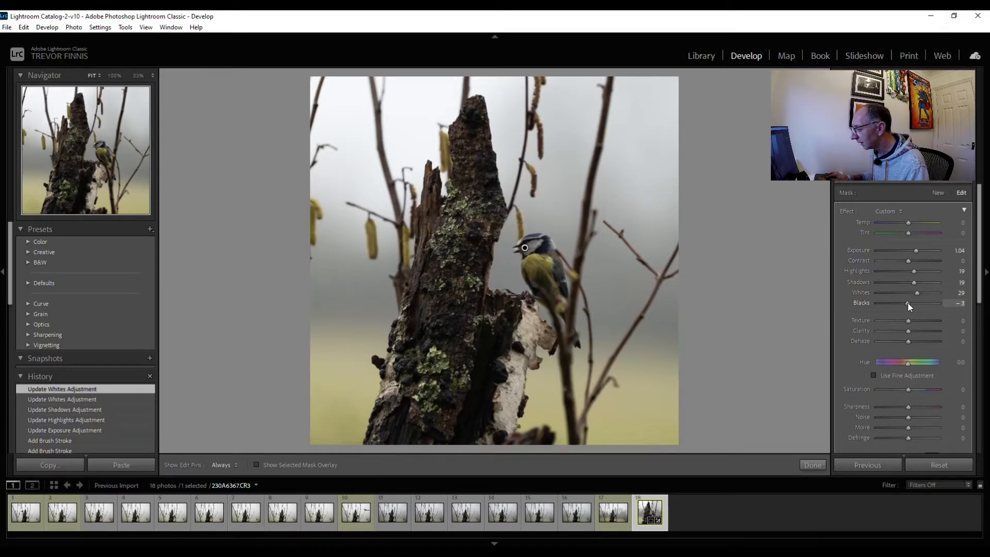
drag(906, 303, 908, 300)
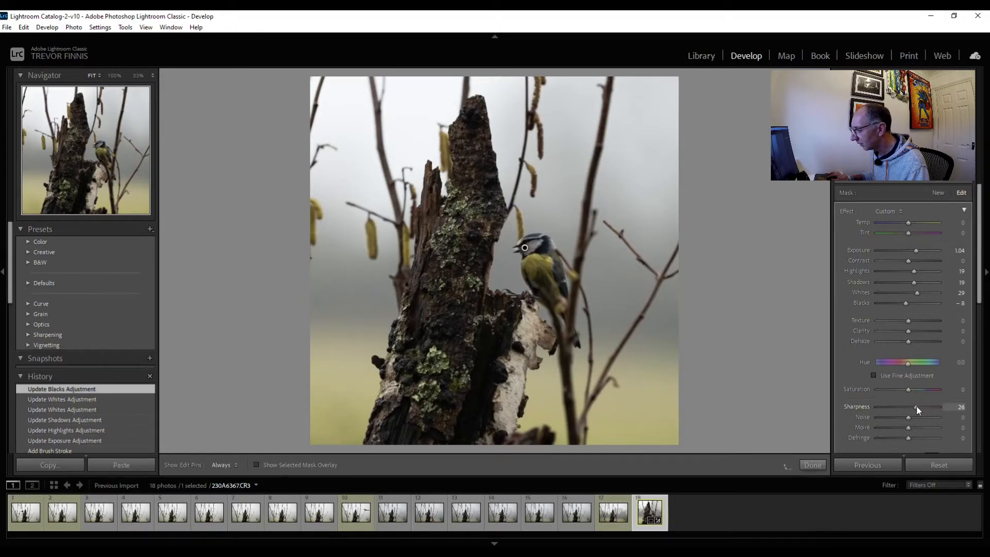
Set the bird mask's sharpness to 26 and inspect the bird at 100% magnification
drag(916, 405, 917, 405)
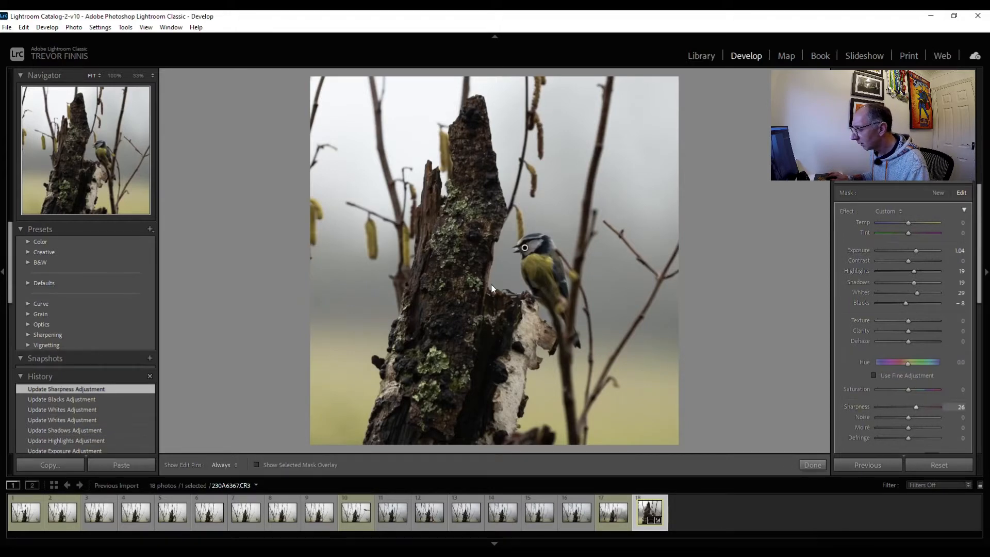
click(543, 272)
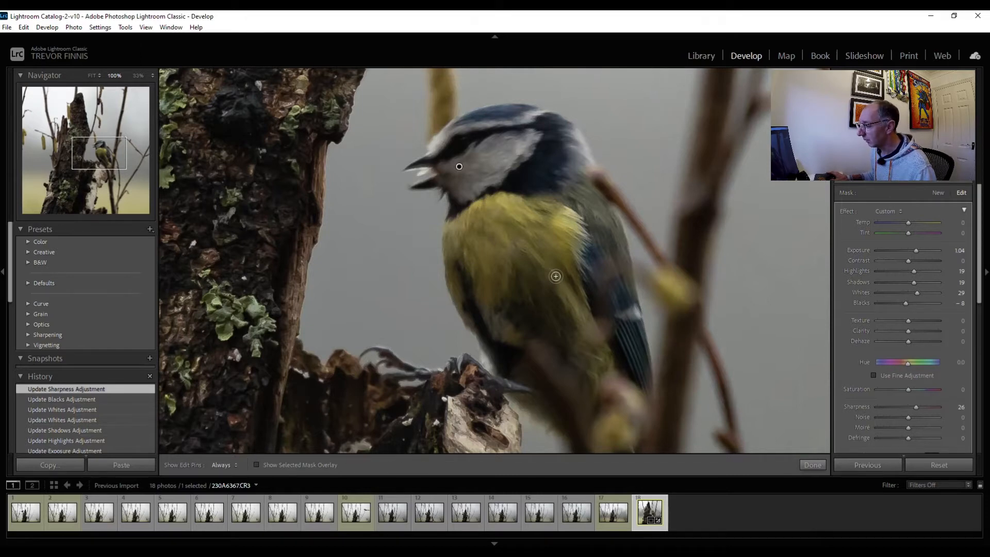
key(z)
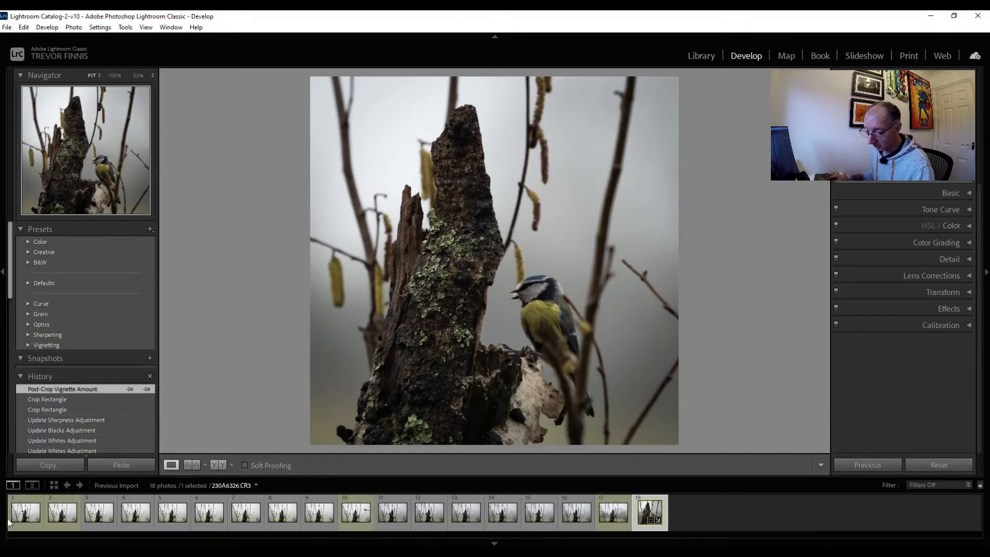
Turn on chromatic aberration removal and lens profile corrections for the first photo, 230A6326.CR3
click(30, 505)
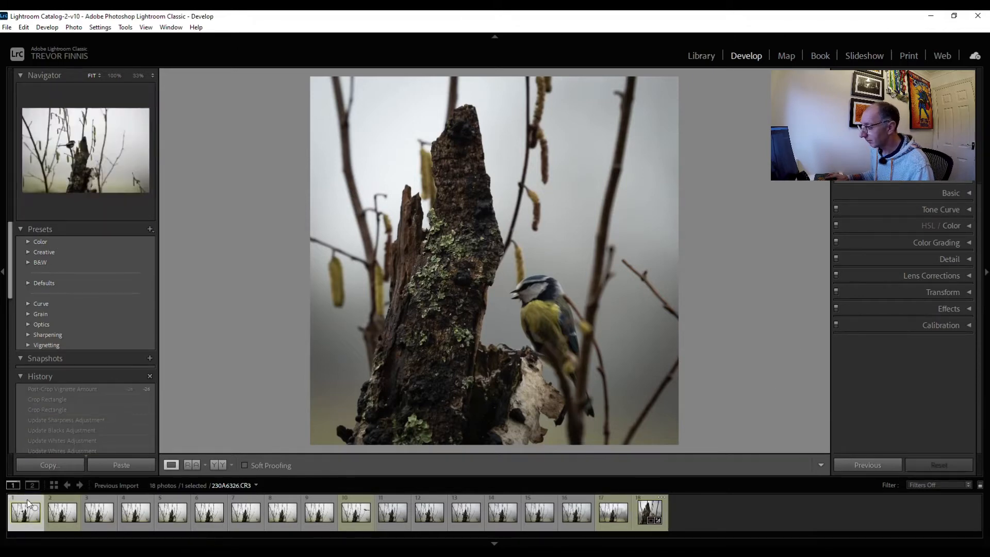
click(932, 275)
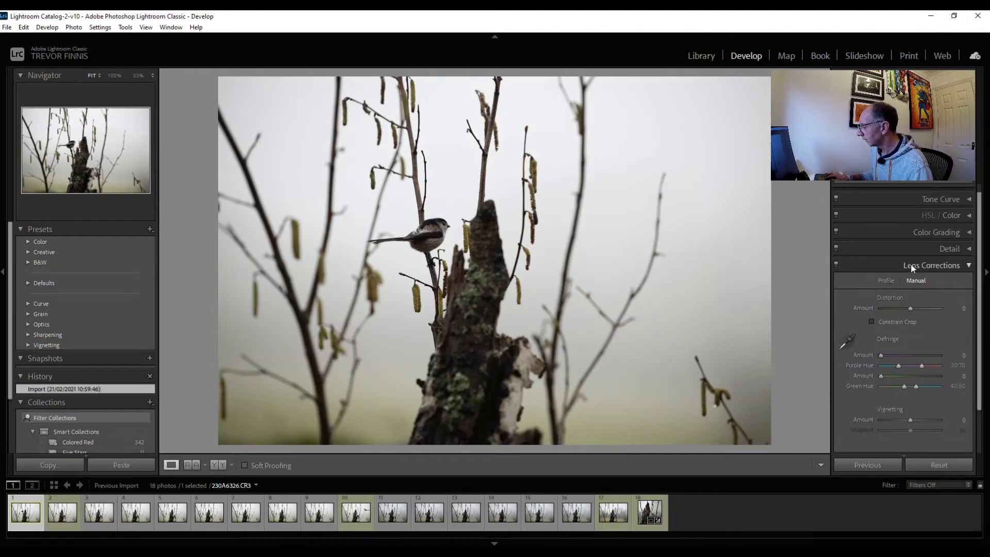
click(885, 280)
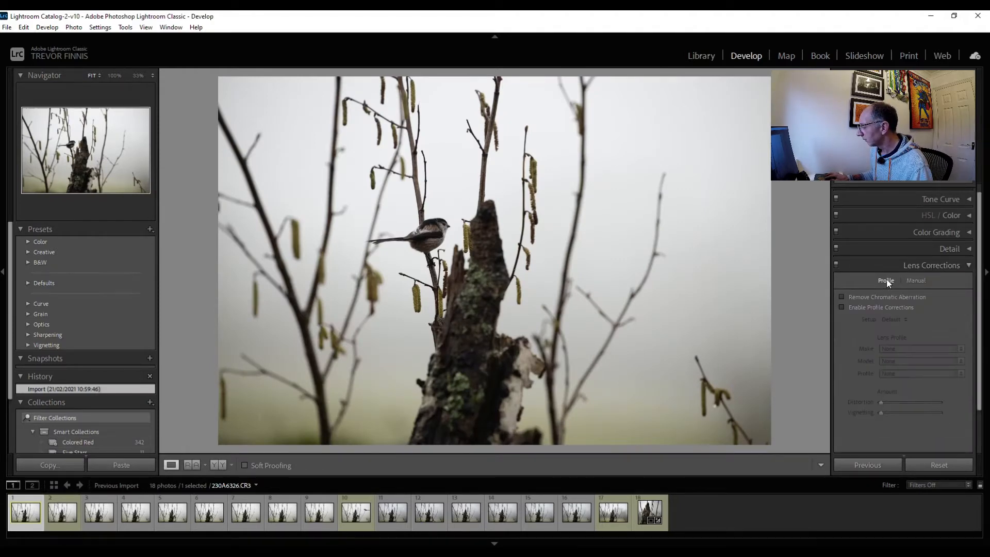
click(841, 297)
click(842, 306)
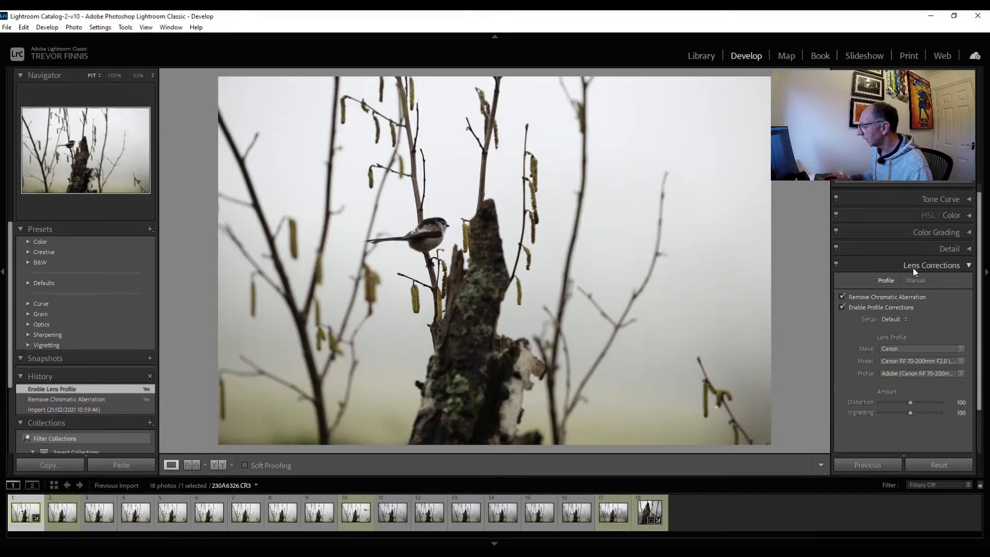
Crop the long-tailed tit photo to a 1 x 1 square framing the bird and the upper part of the stump
click(911, 266)
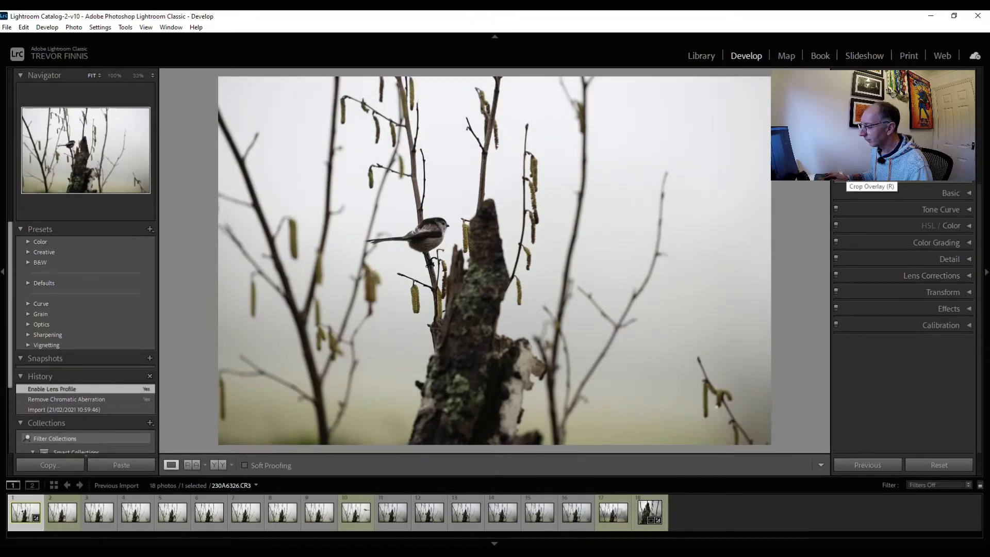
click(842, 180)
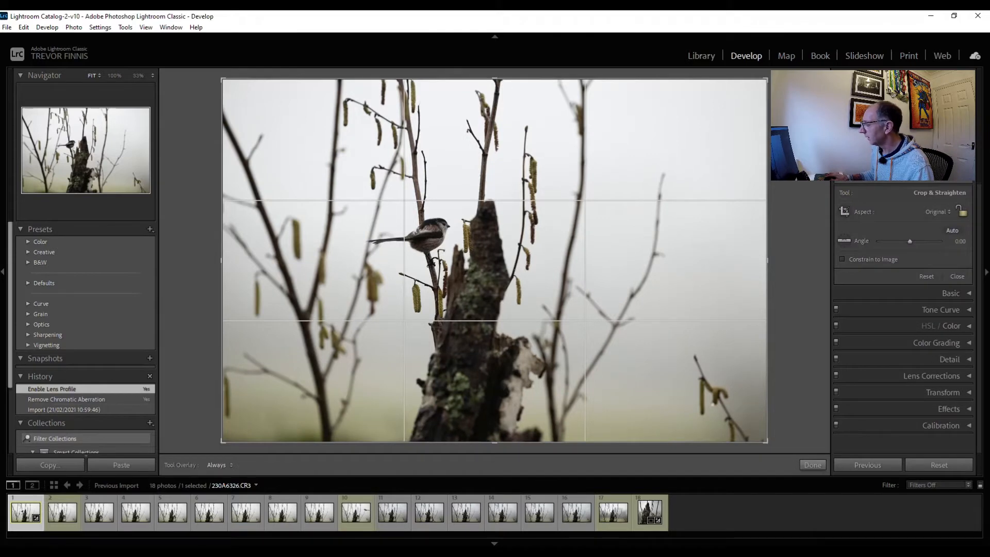
click(946, 211)
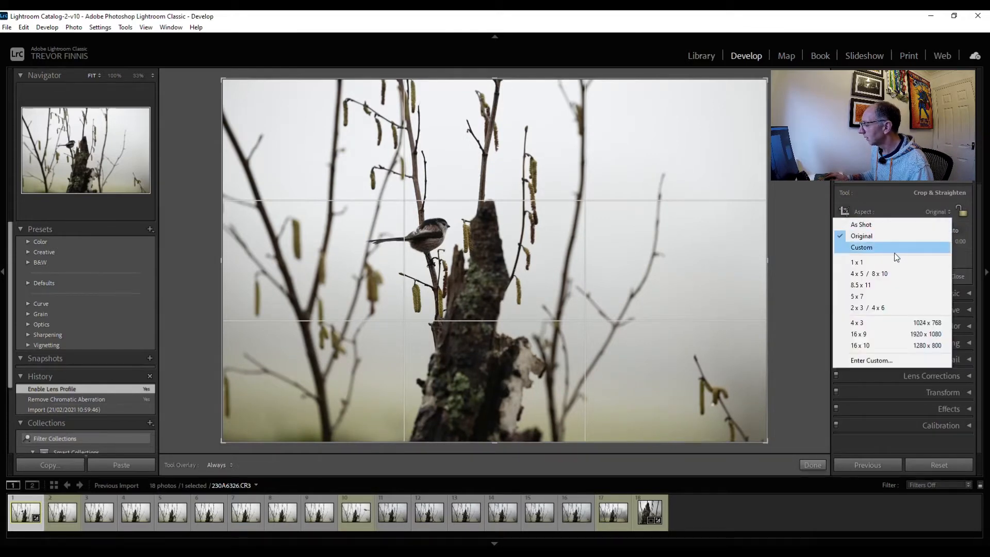
click(876, 261)
drag(676, 79, 588, 166)
drag(520, 277, 503, 332)
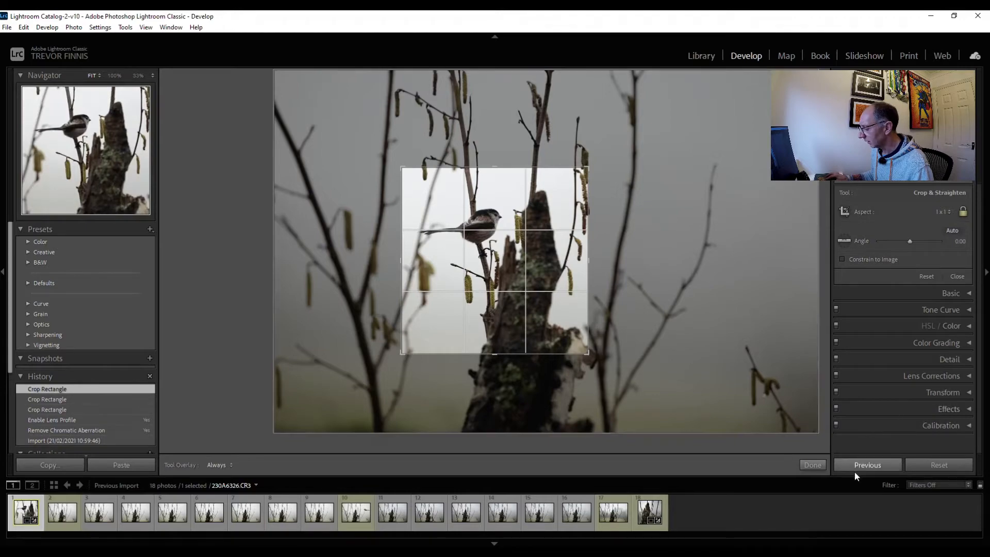
click(813, 465)
Set luminance noise reduction to 67 while viewing the long-tailed tit at 100% magnification
click(533, 247)
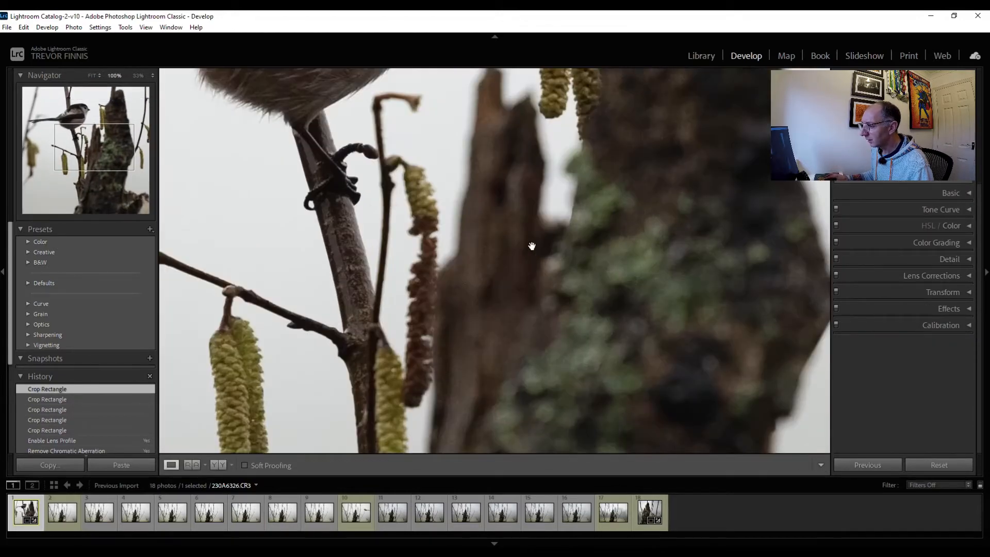
click(537, 226)
drag(526, 227, 625, 375)
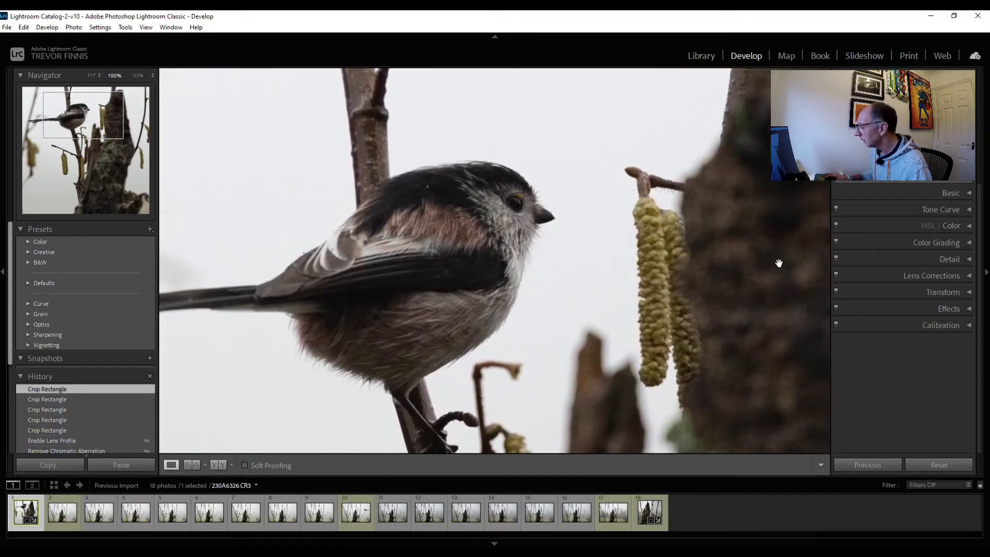
click(937, 259)
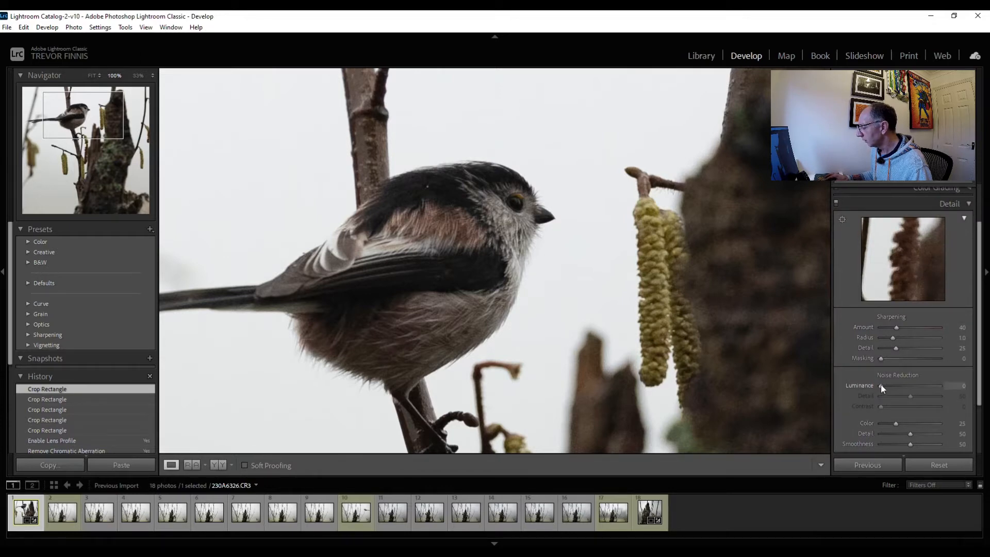
drag(881, 386, 884, 387)
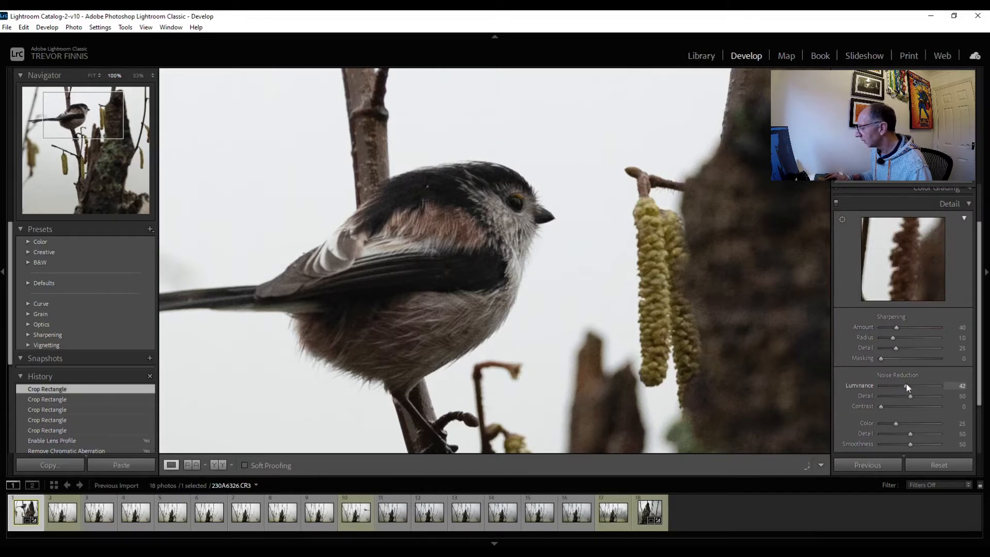
drag(918, 385, 920, 385)
Set the sharpening masking to 89 and the sharpening amount to 95, and return to the full photo view
key(alt)
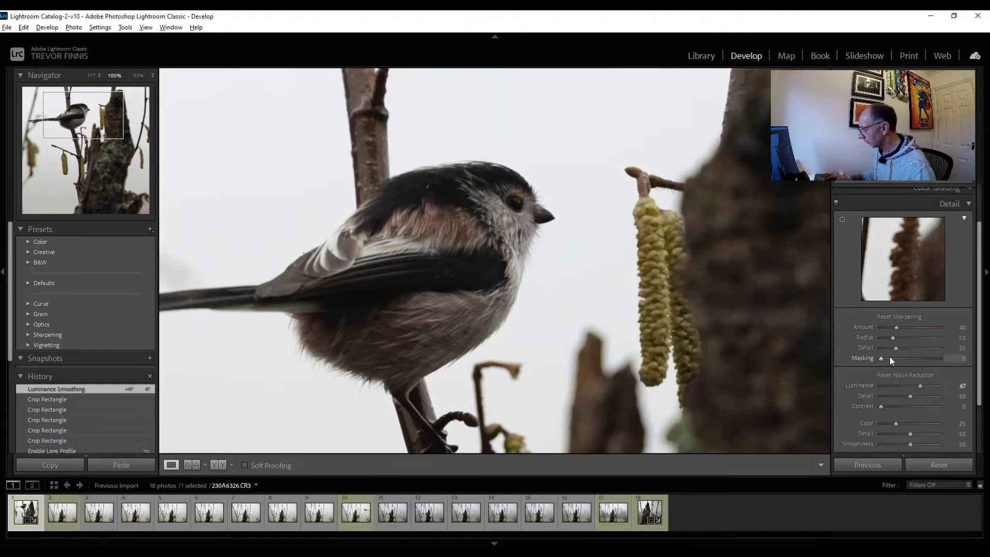
drag(880, 357, 932, 356)
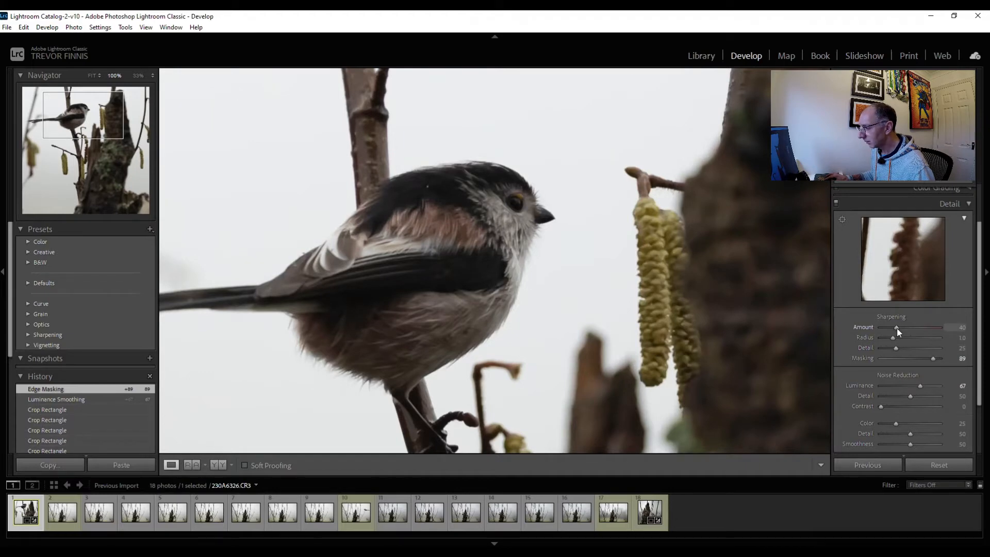
drag(913, 332, 919, 332)
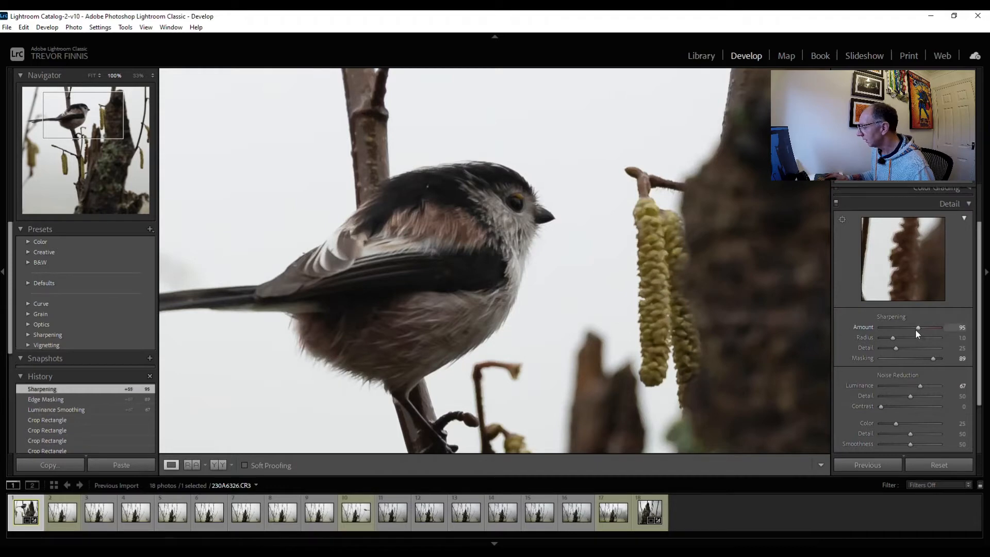
click(933, 203)
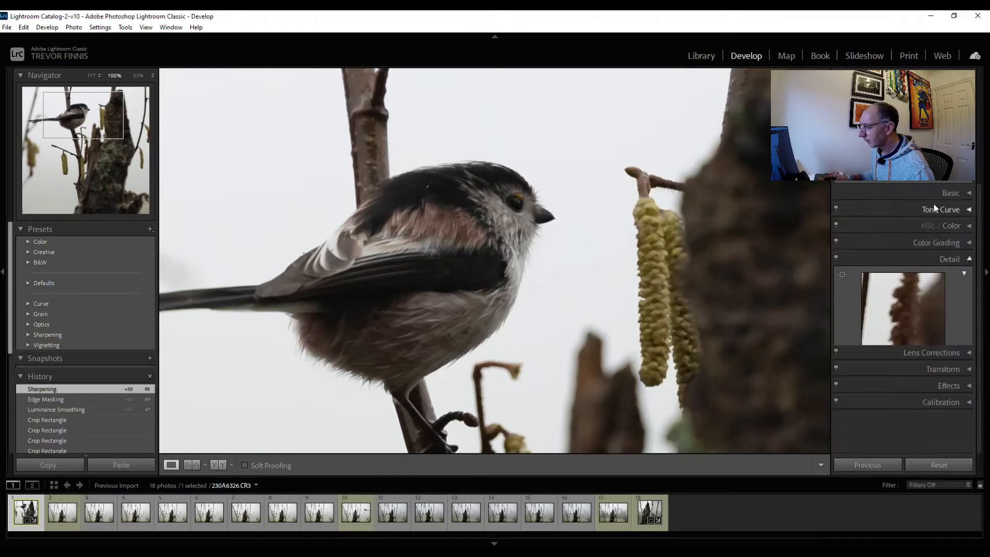
click(590, 298)
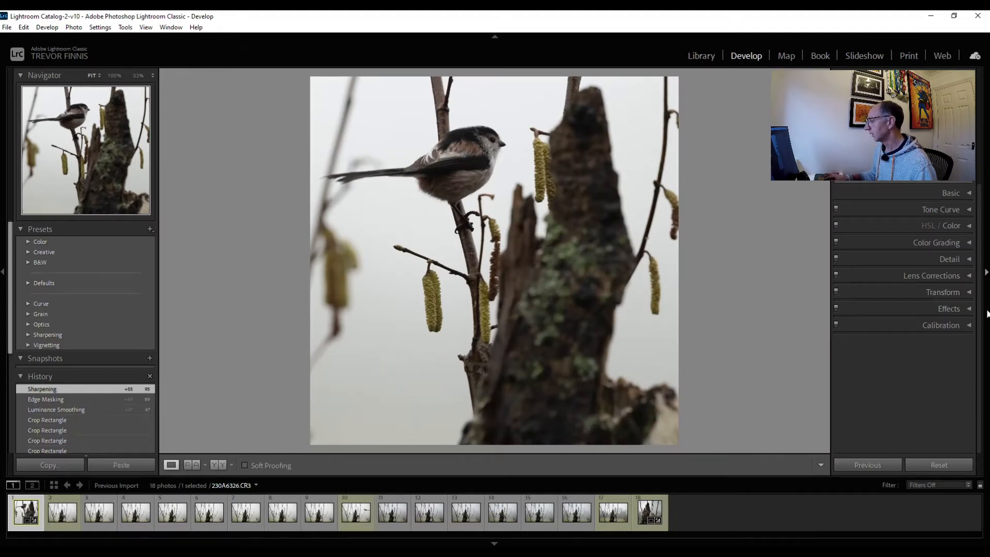
Set the photo's white balance temperature to 7088, highlights to +14 and shadows to +19, and adjust the whites
click(926, 192)
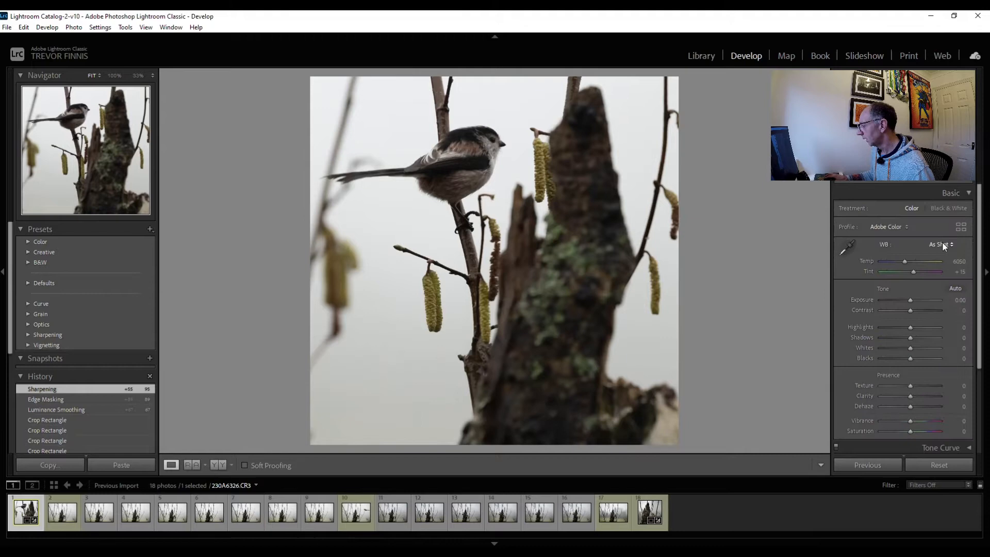
drag(908, 266, 908, 267)
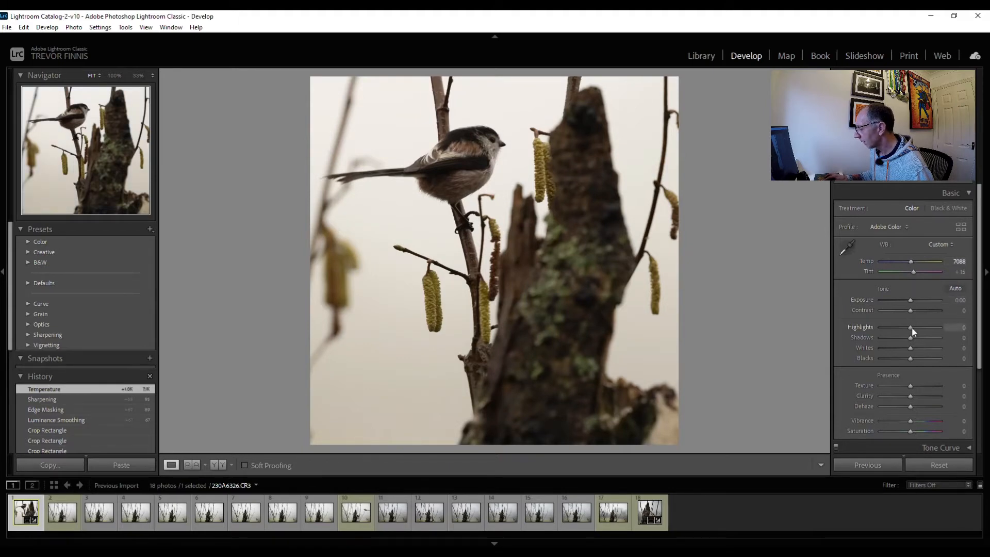
drag(910, 327, 915, 333)
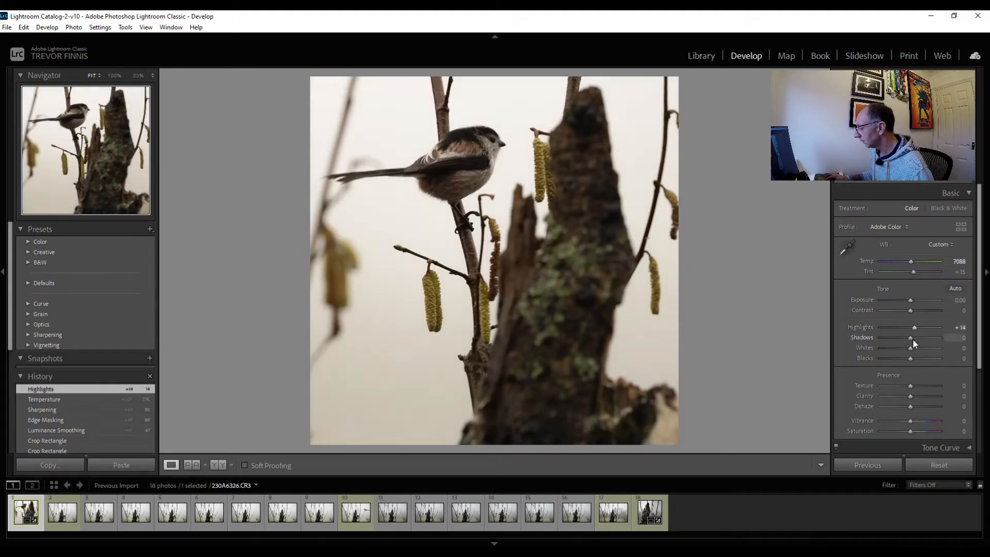
drag(911, 337, 914, 338)
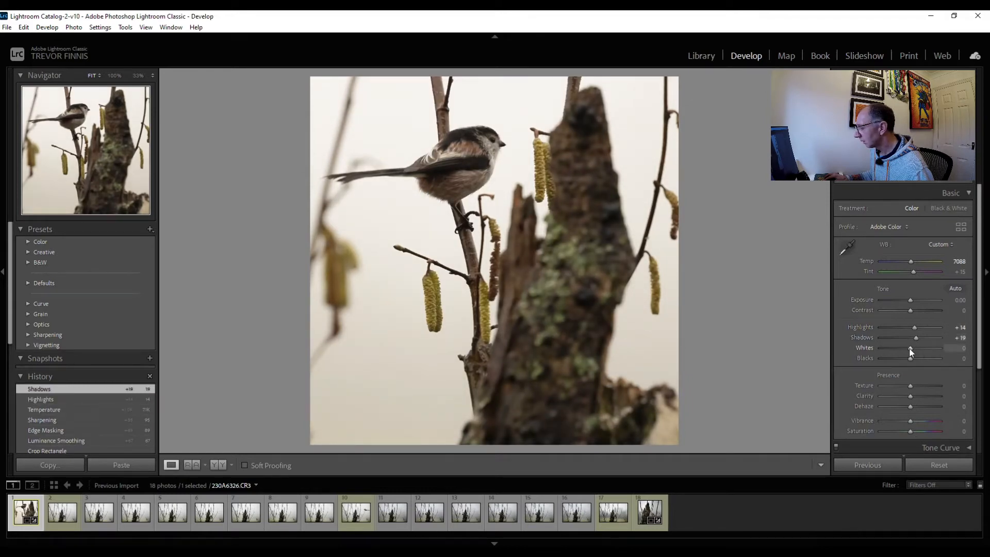
drag(915, 348, 914, 351)
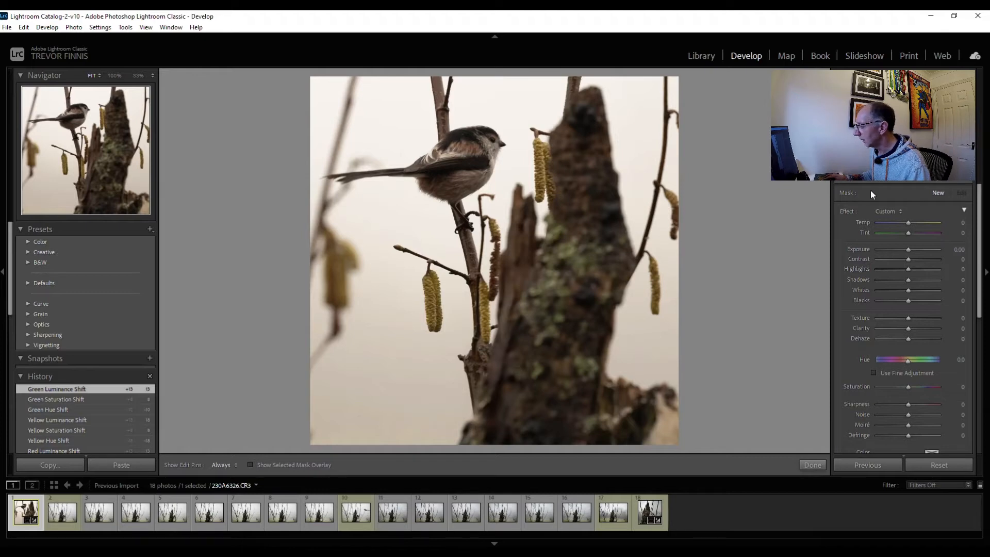
Add a radial filter fitted over the long-tailed tit's head and body, checking its coverage with the mask overlay
key(shift+m)
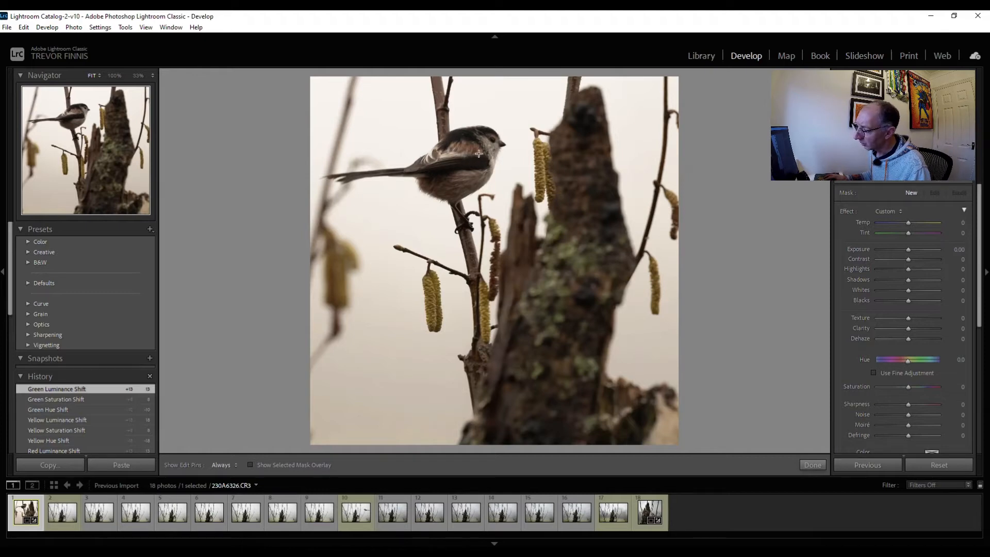
drag(475, 151, 501, 141)
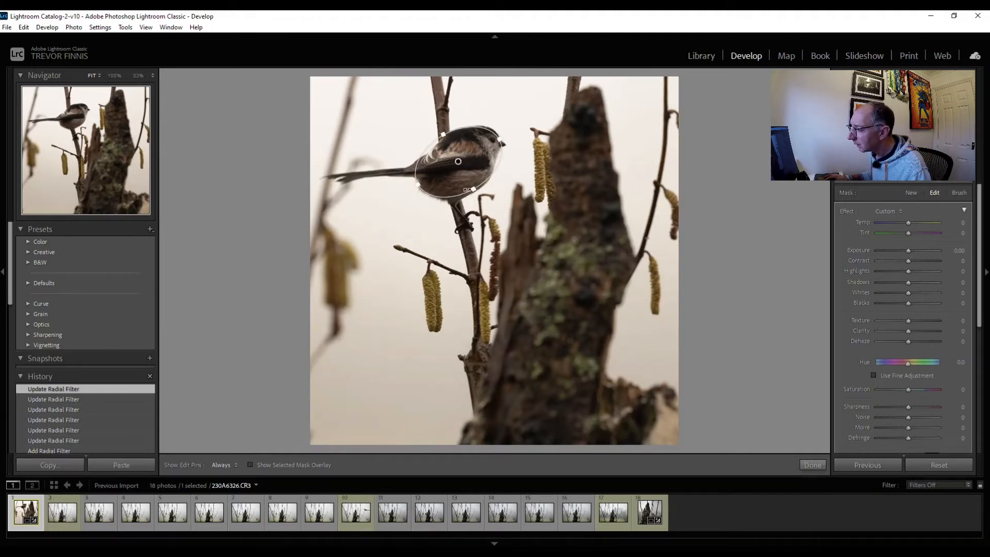
key(o)
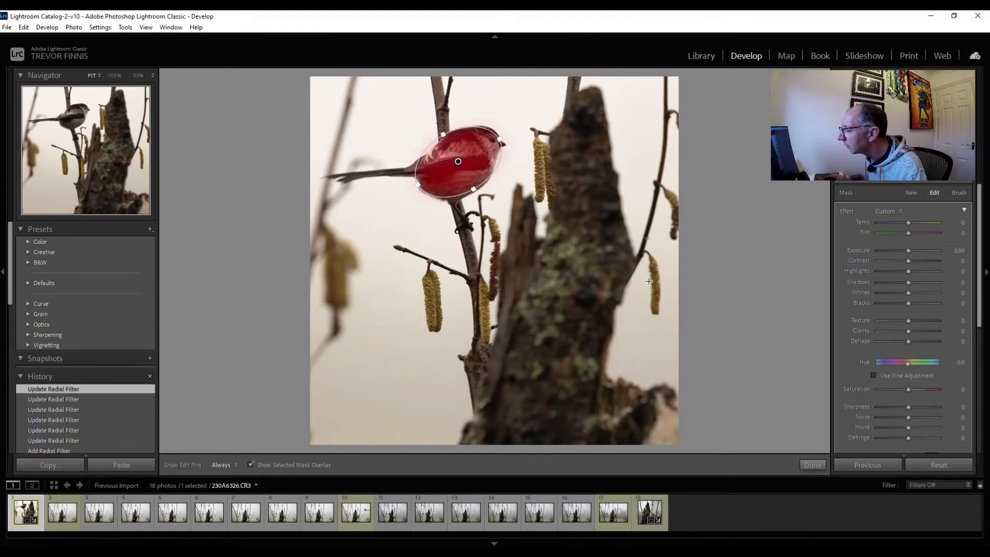
key(o)
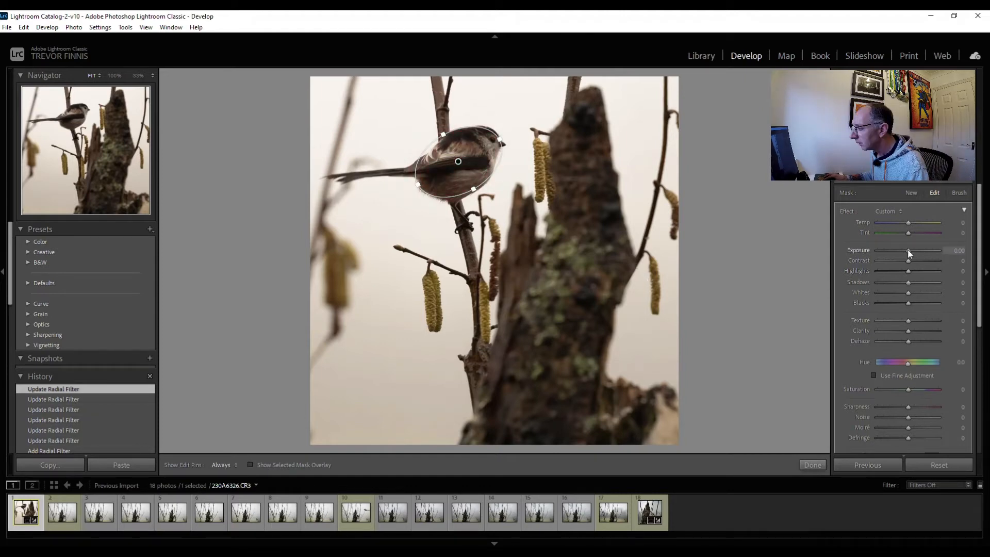
Give the bird's radial filter exposure 0.57, contrast 8, highlights 6, shadows 11, whites 26, blacks -3 and texture 14
drag(909, 253, 912, 253)
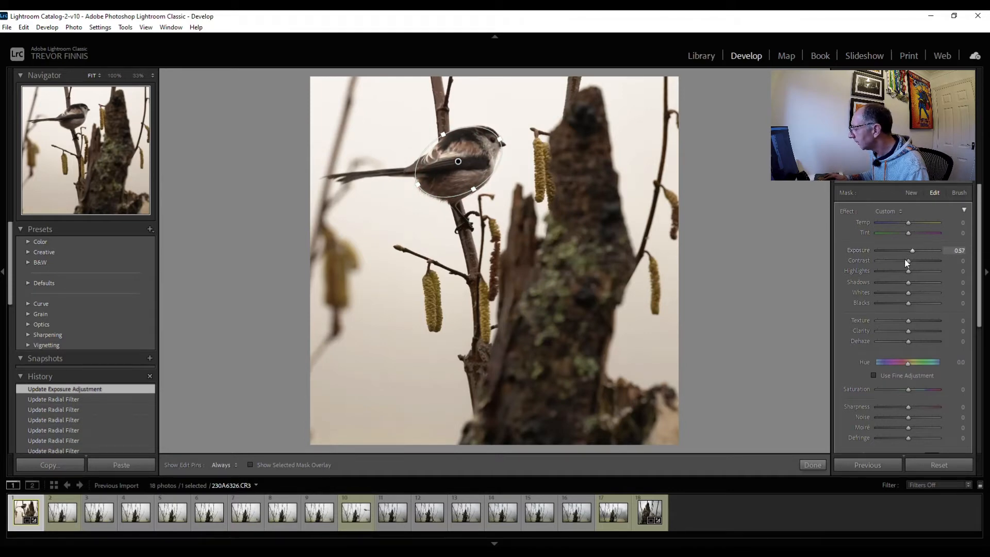
drag(909, 259, 911, 259)
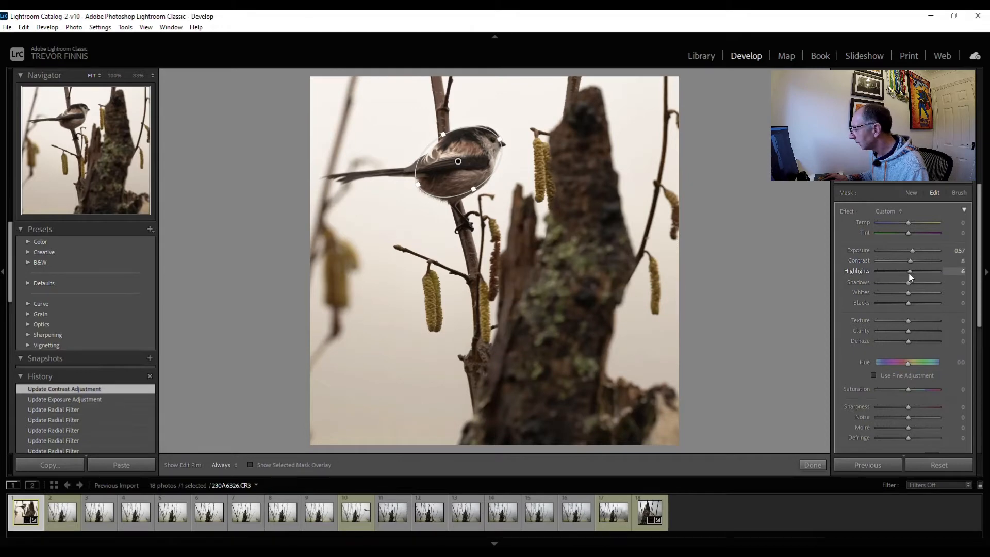
drag(909, 282, 911, 283)
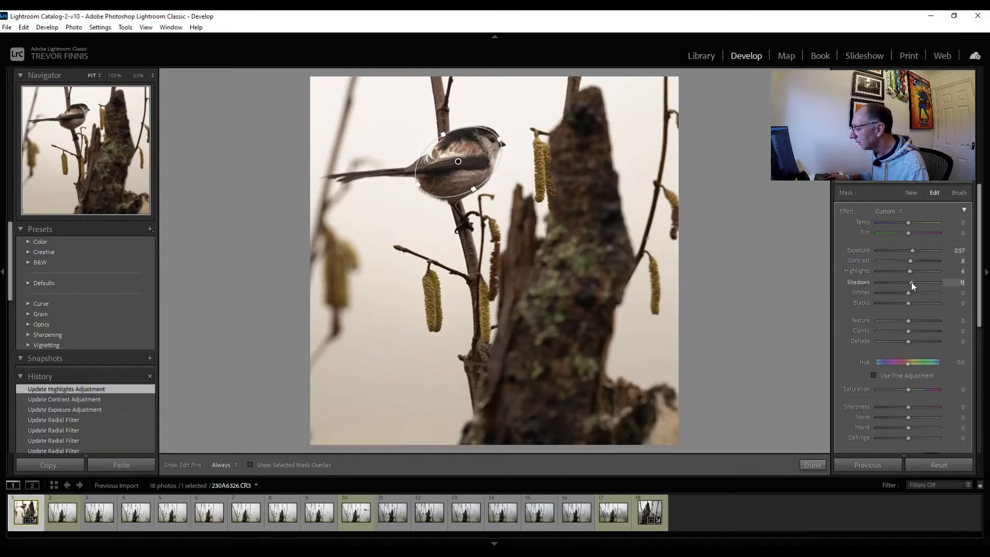
drag(907, 293, 916, 292)
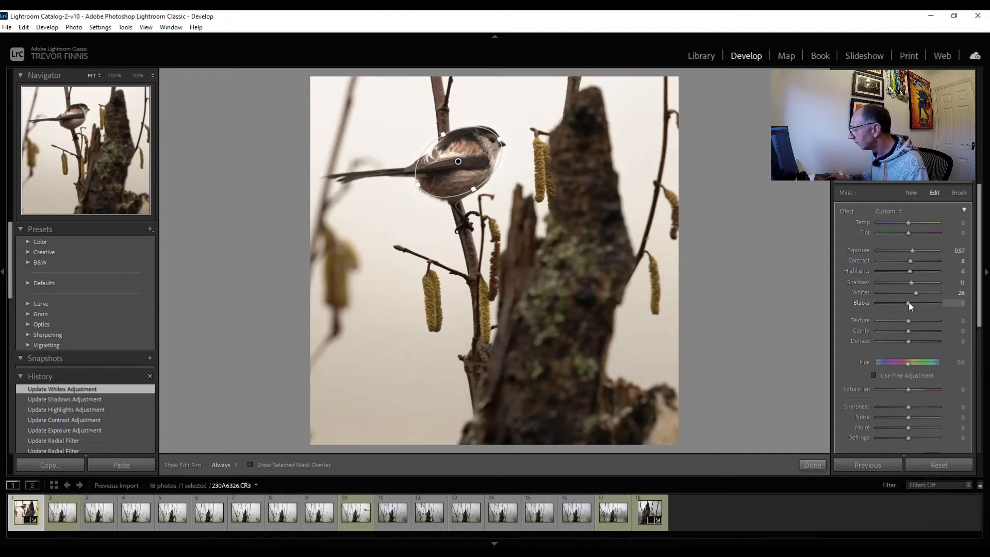
drag(908, 302, 907, 302)
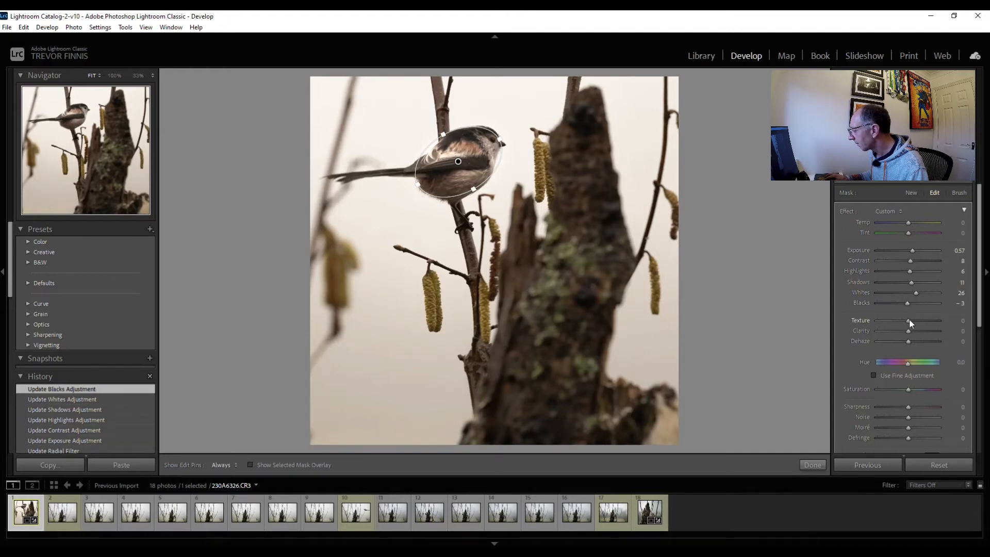
drag(914, 320, 914, 320)
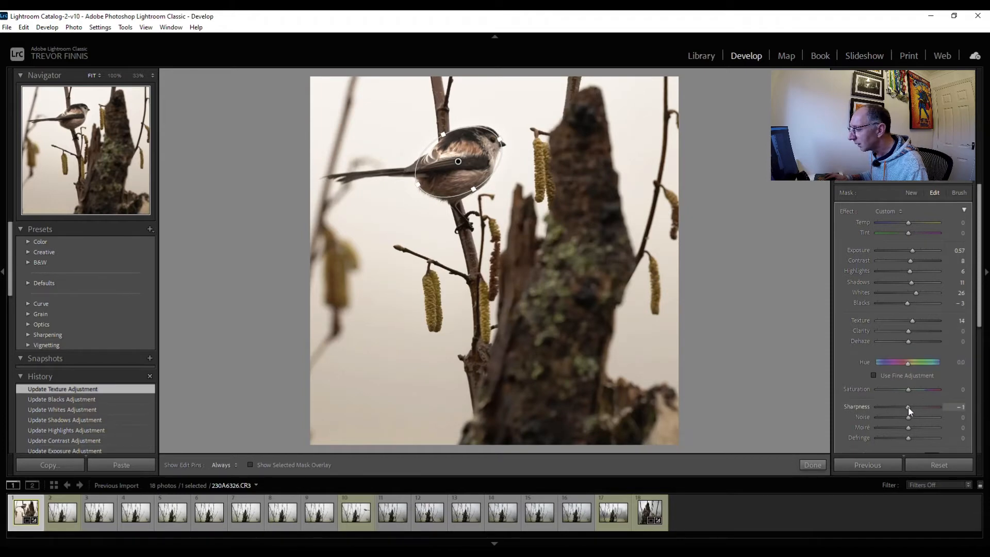
Set the radial filter's sharpness to -26 while viewing the bird at 100%, and finish the filter by moving on to the Effects settings
drag(911, 409, 907, 407)
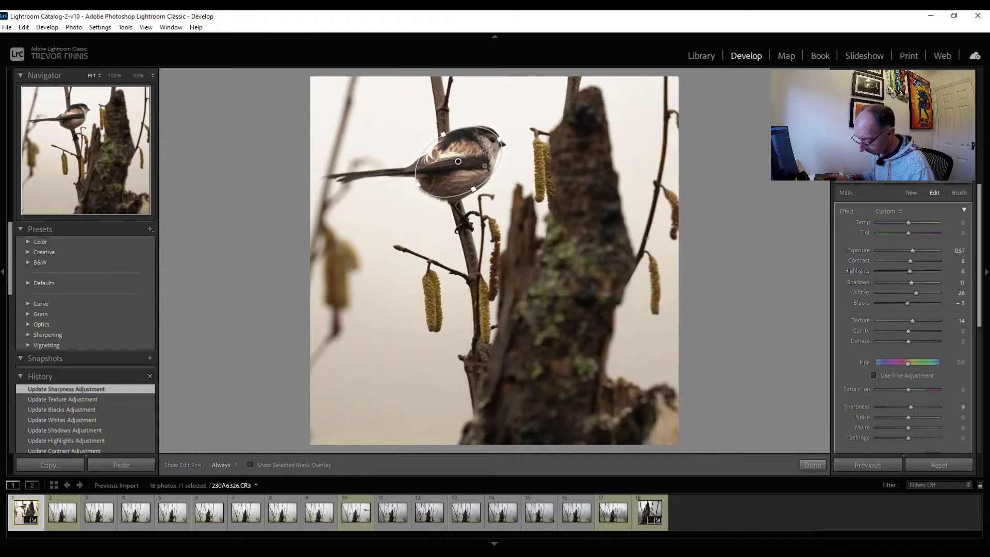
click(510, 234)
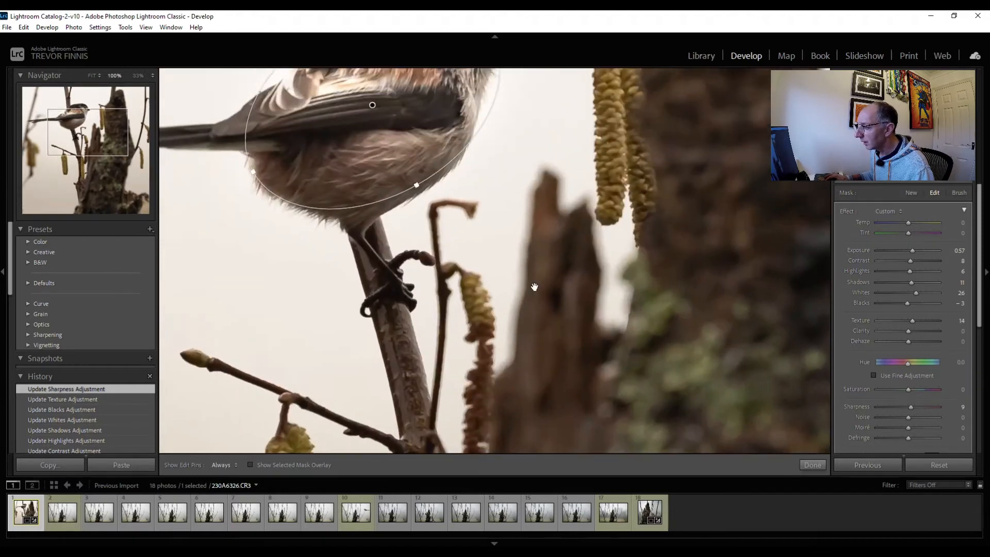
drag(527, 250, 547, 286)
drag(579, 249, 577, 323)
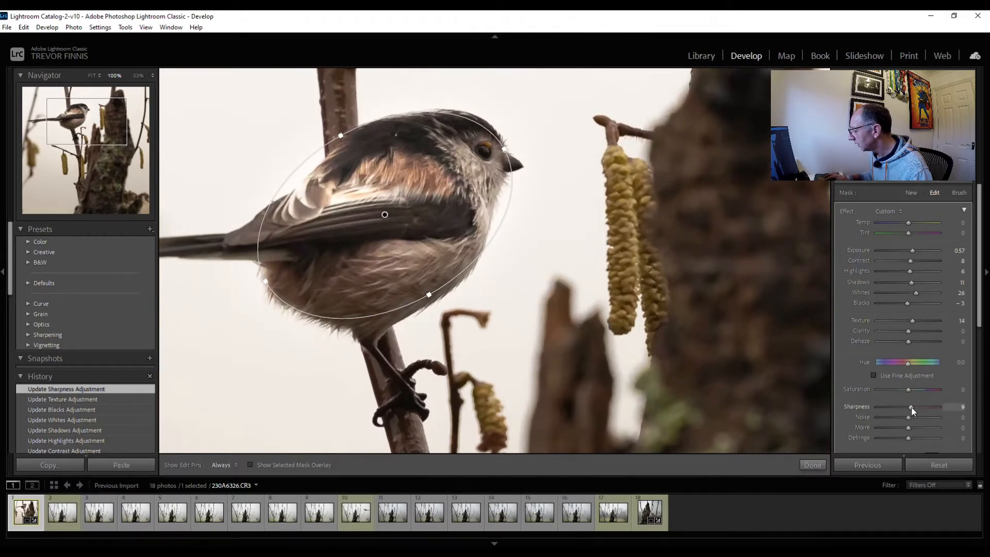
drag(904, 408, 899, 409)
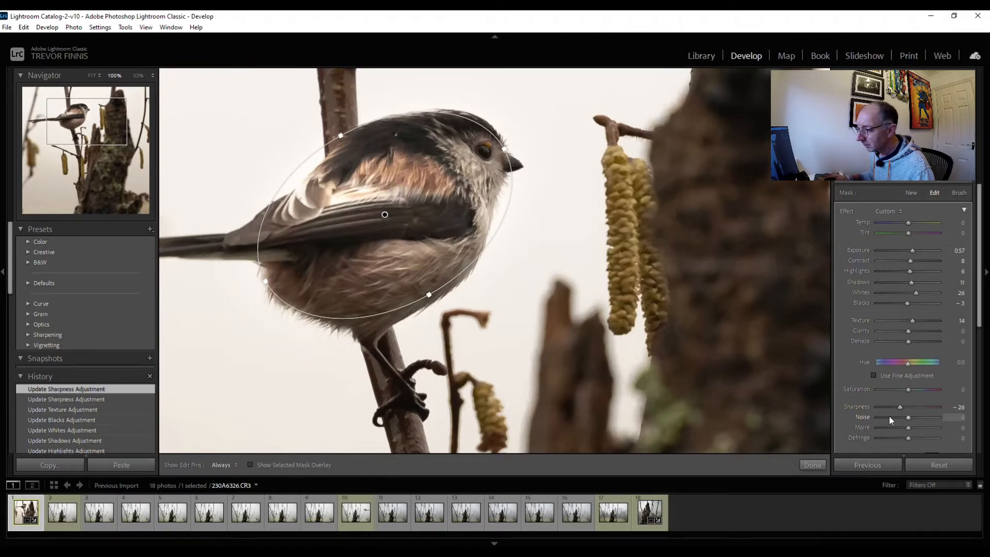
click(812, 465)
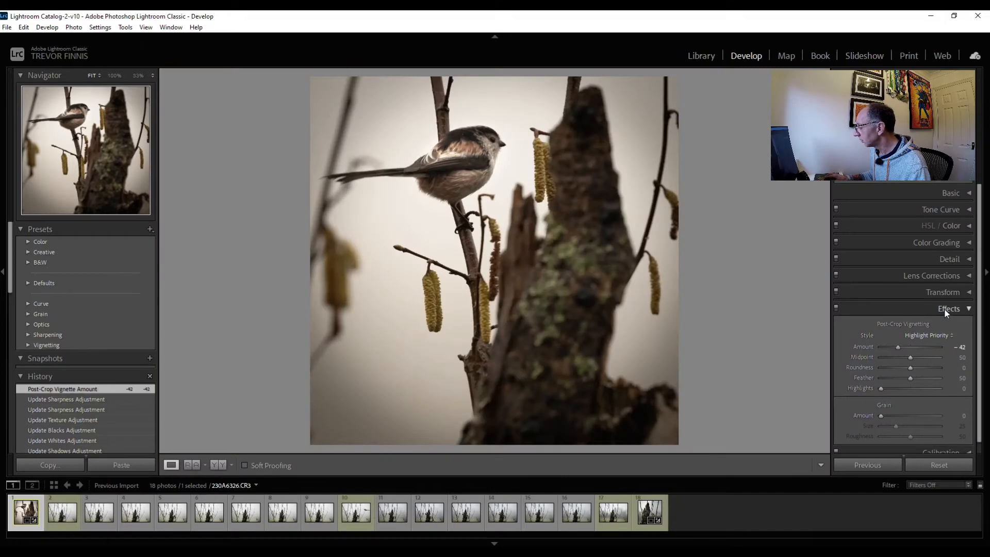
click(944, 308)
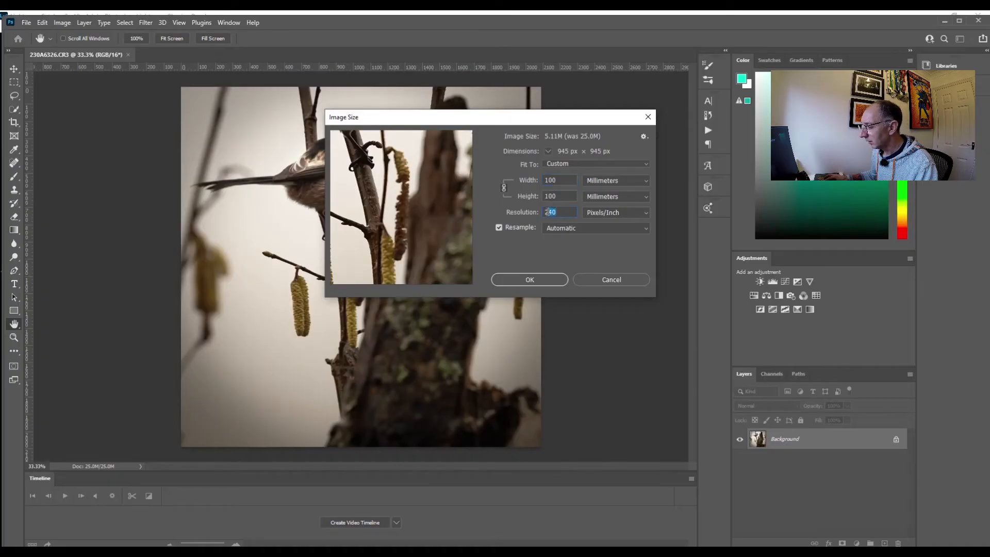
Resample the photo in Photoshop to 100 x 100 mm at 300 pixels/inch and activate the Clone Stamp tool
text(300)
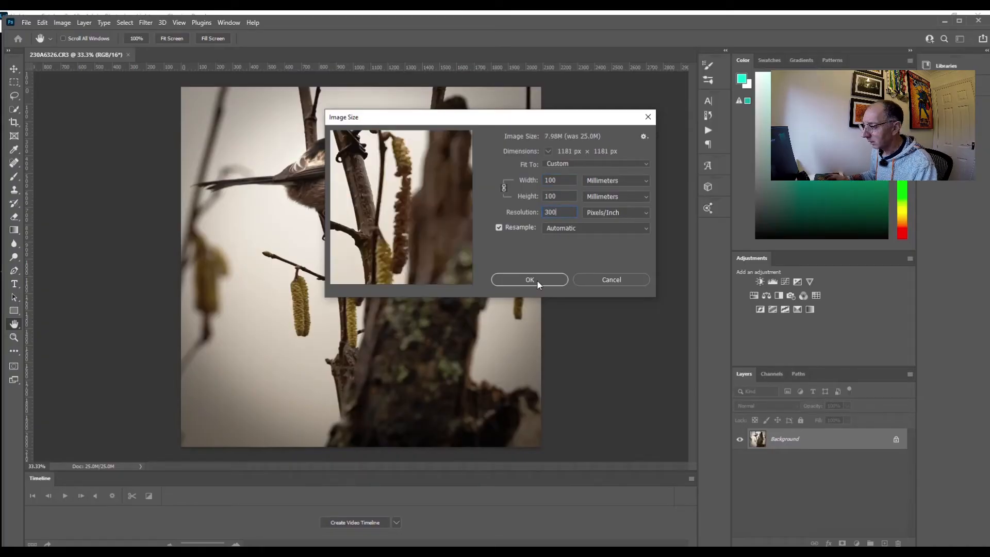
click(529, 280)
key(s)
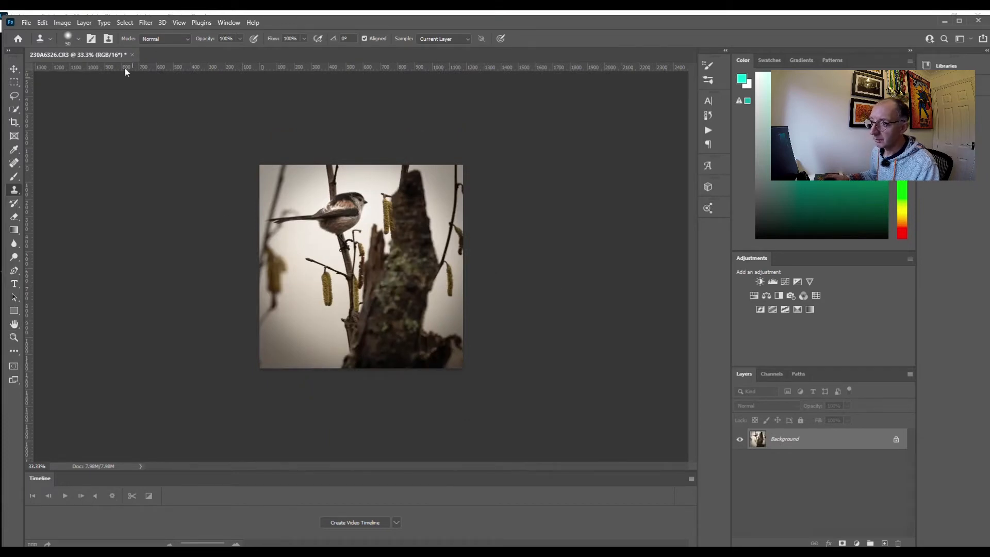
Open the print settings for the bird photo and scale it down slightly on the page in the print preview
click(26, 23)
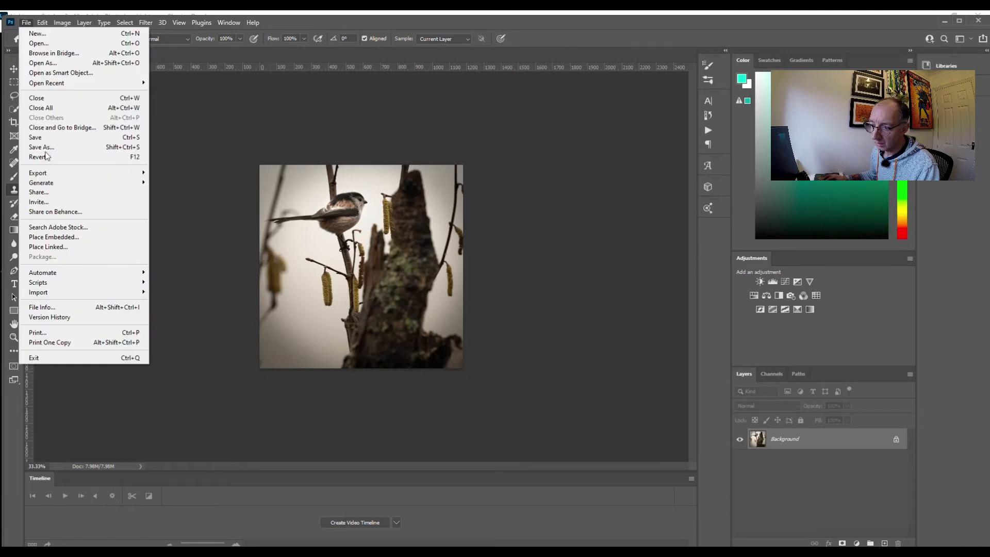
click(61, 334)
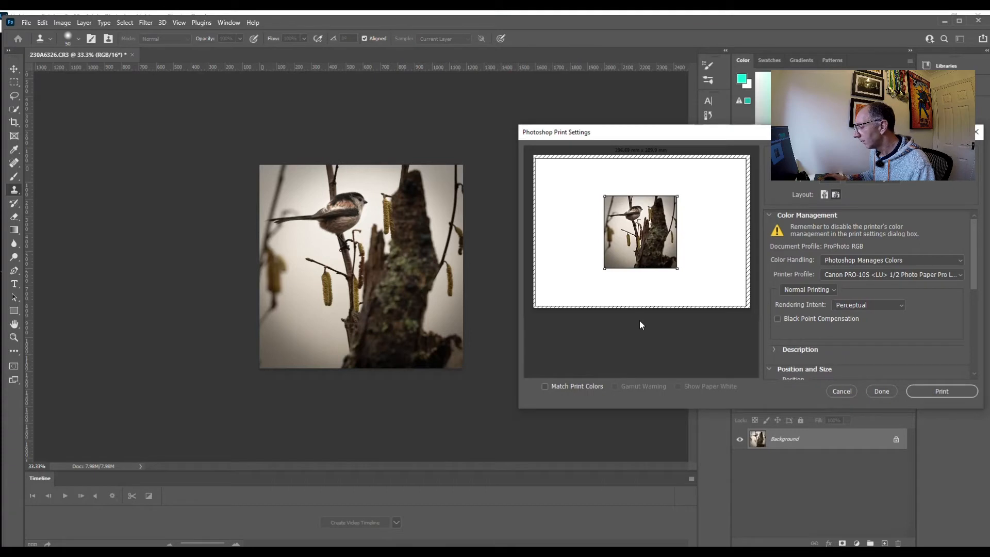
mouse_move(604, 268)
mouse_down()
mouse_move(576, 284)
mouse_move(578, 294)
mouse_move(609, 262)
mouse_up()
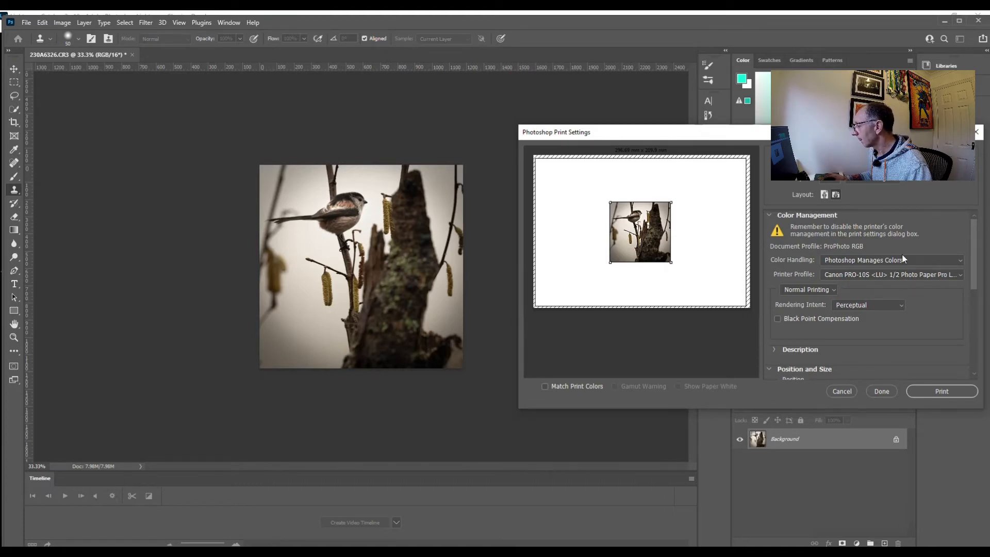
Set the Canon PRO-10S media type to Photo Paper Plus Glossy II and the printer paper size to 4"x6" 10x15cm
click(878, 178)
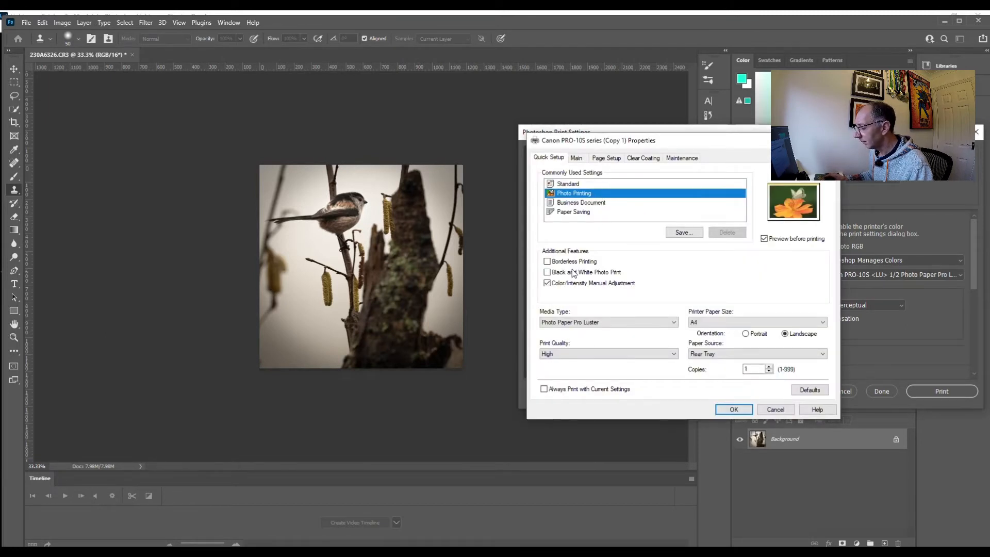
click(677, 324)
mouse_move(584, 350)
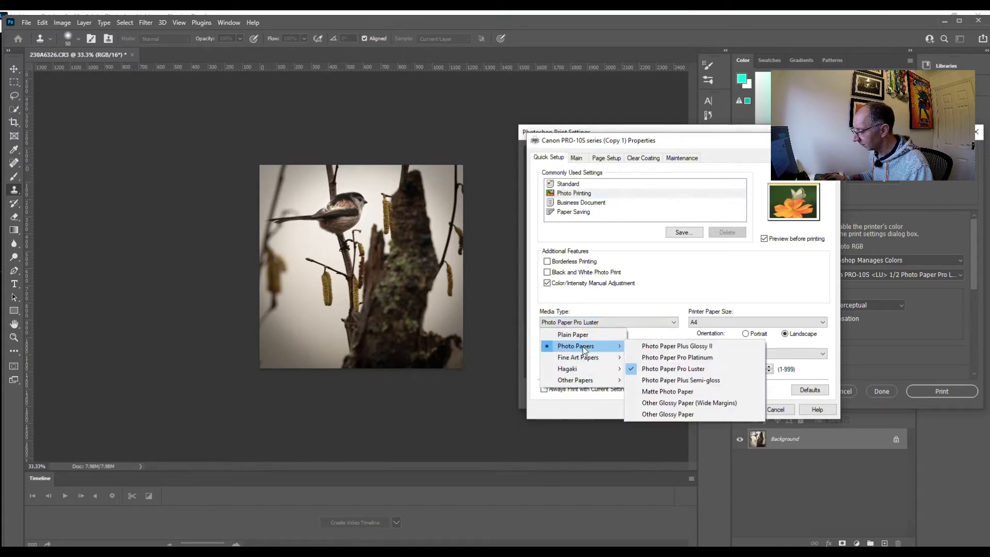
click(675, 346)
click(674, 355)
click(660, 363)
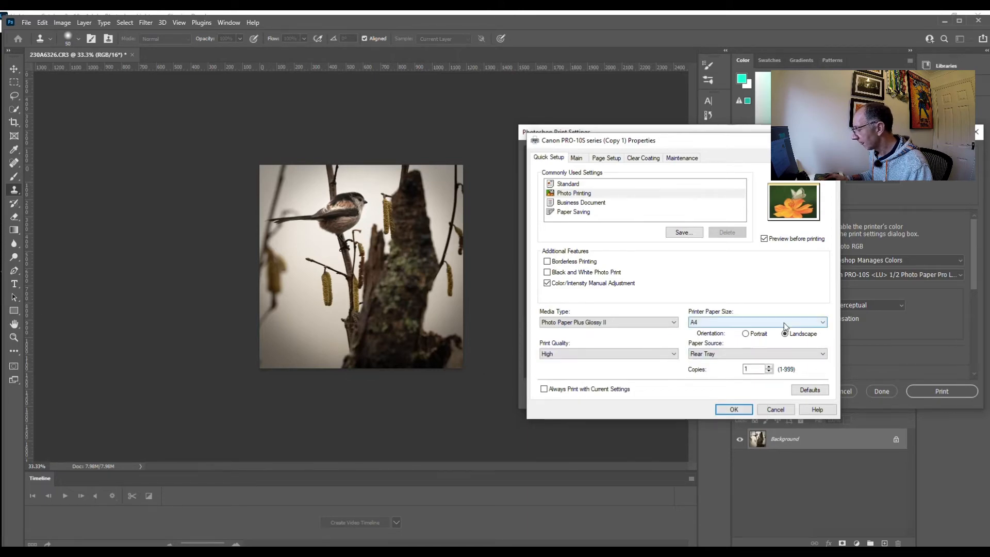
click(822, 324)
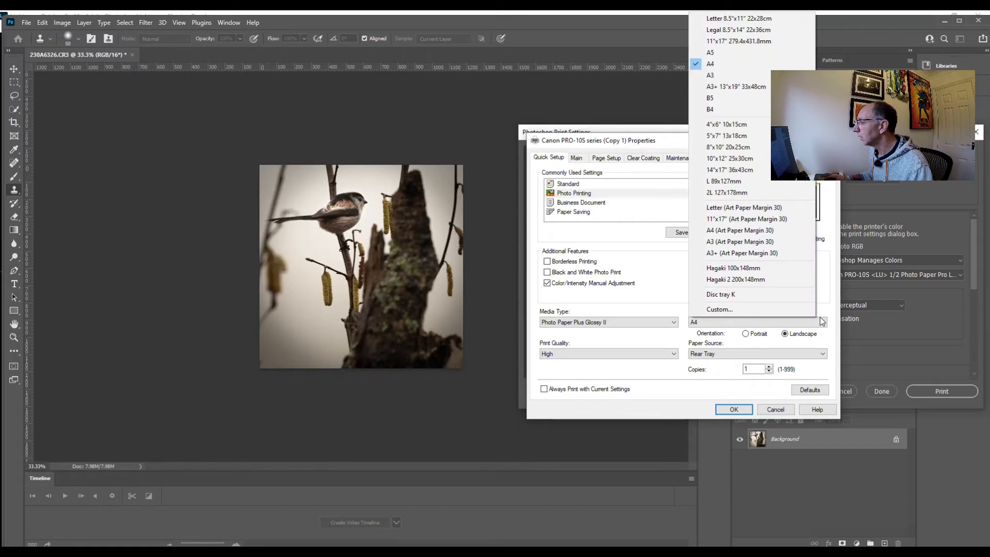
click(753, 126)
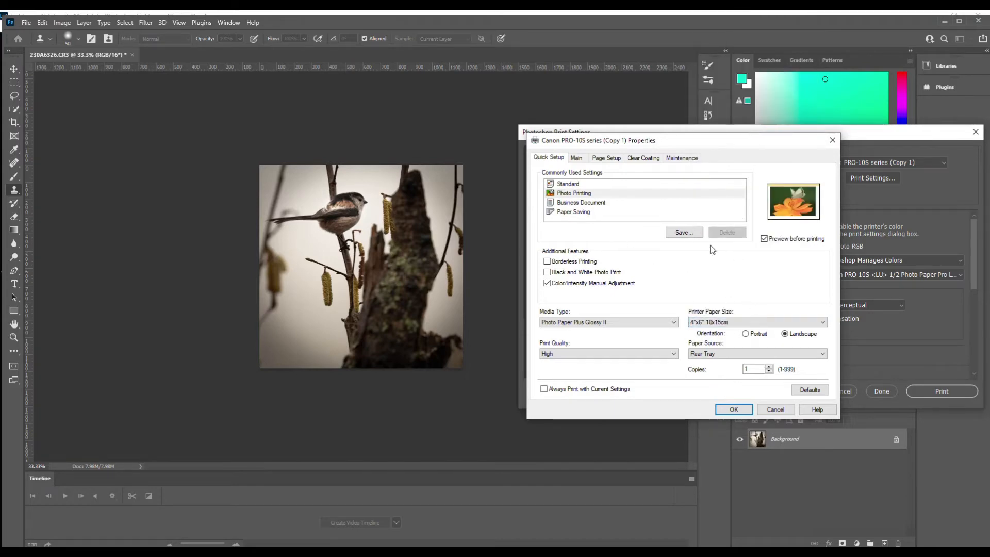
Check the printer's manual color matching and color adjustment settings, and accept the printer properties
click(577, 158)
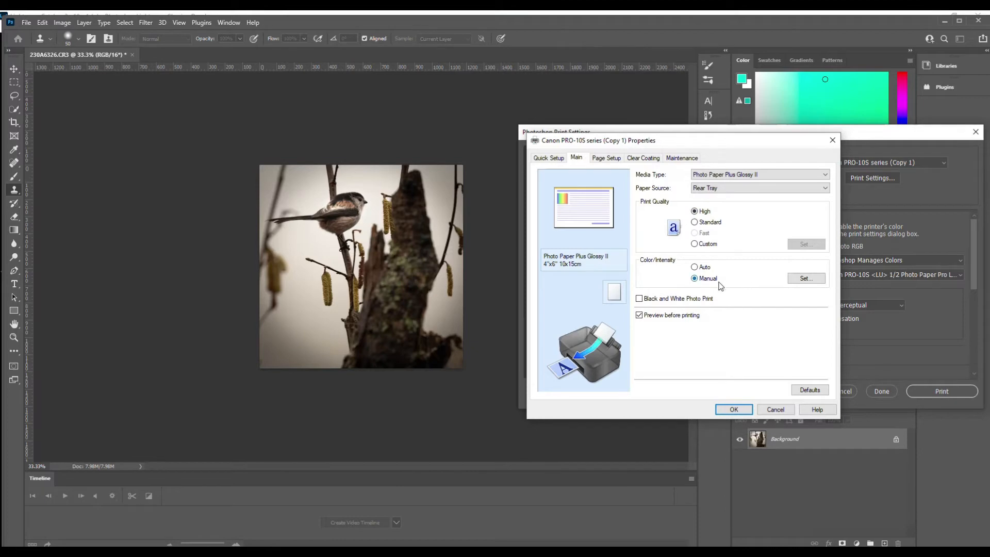
click(806, 279)
click(699, 196)
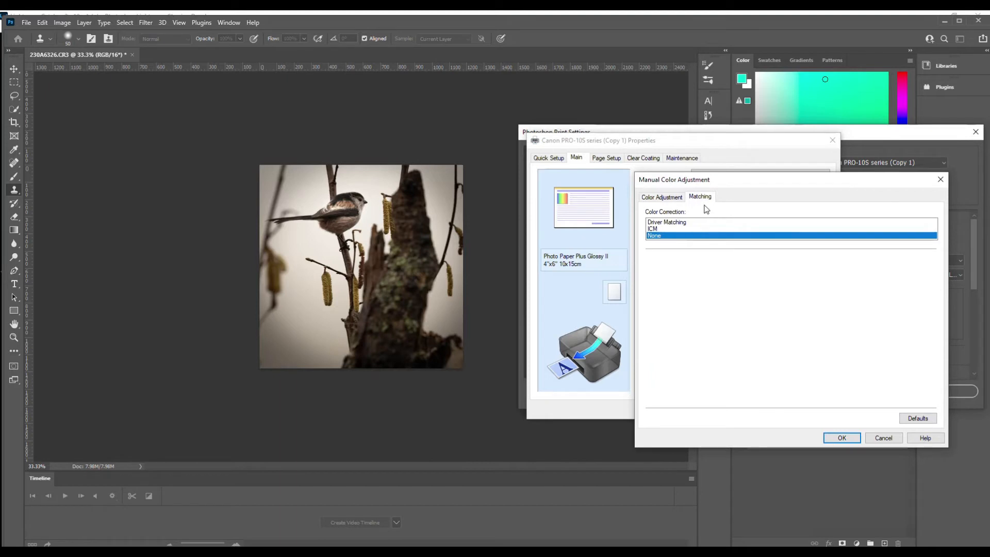
click(664, 197)
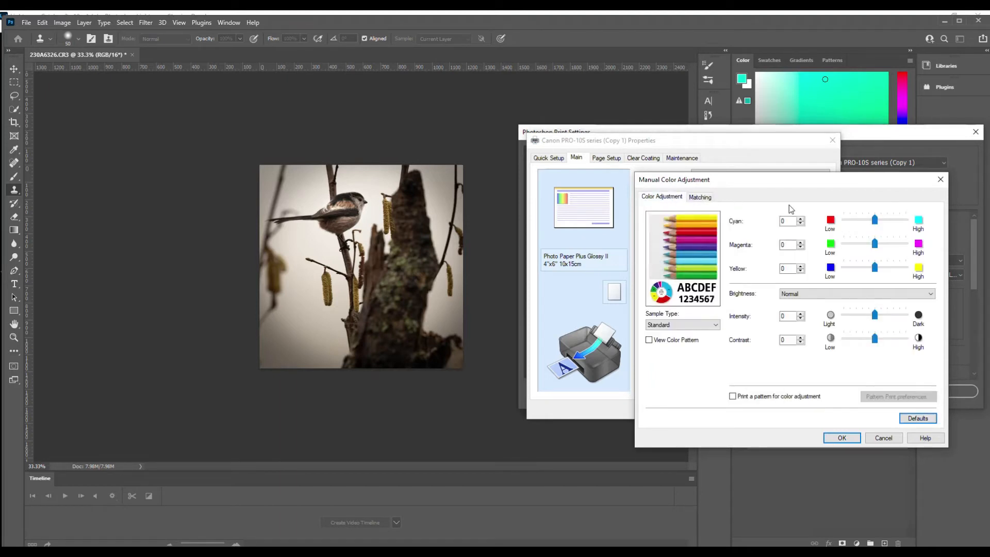
click(839, 436)
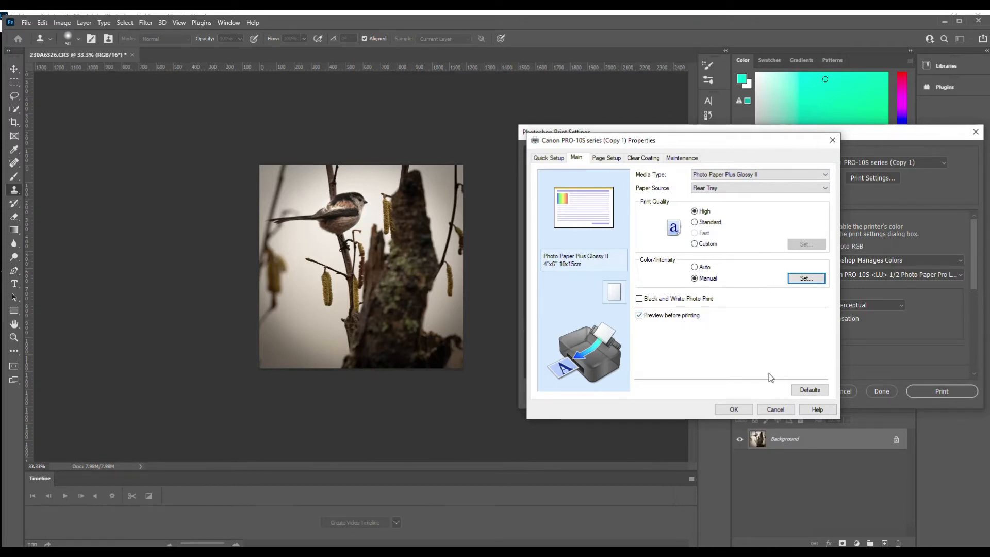
click(735, 410)
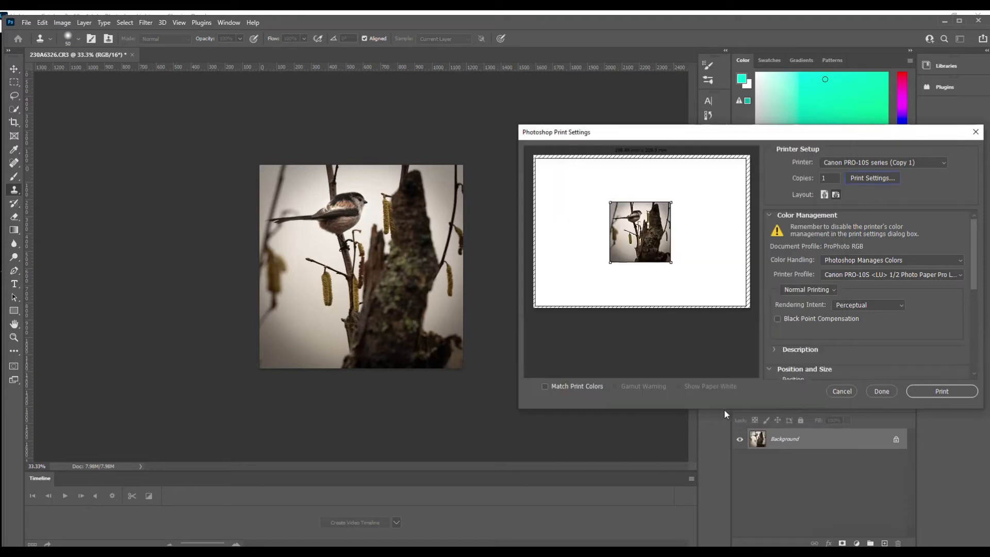